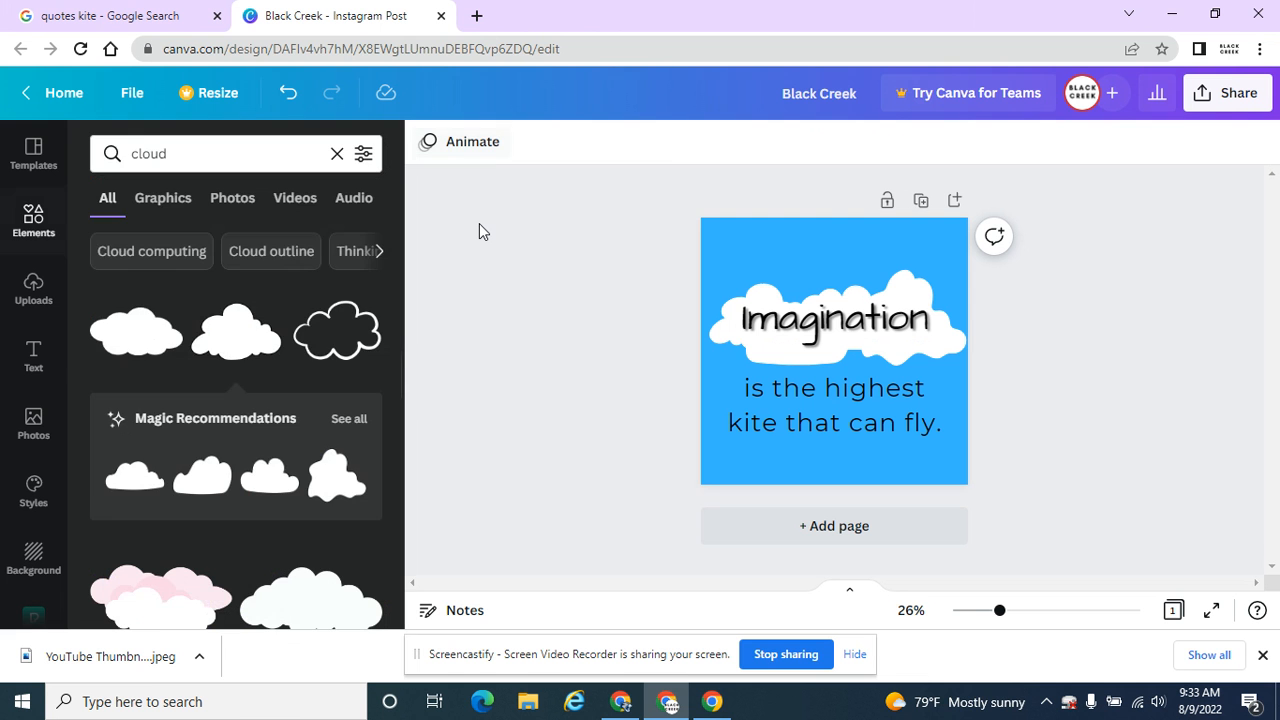
Search the elements library for "kite"
left_click(111, 157)
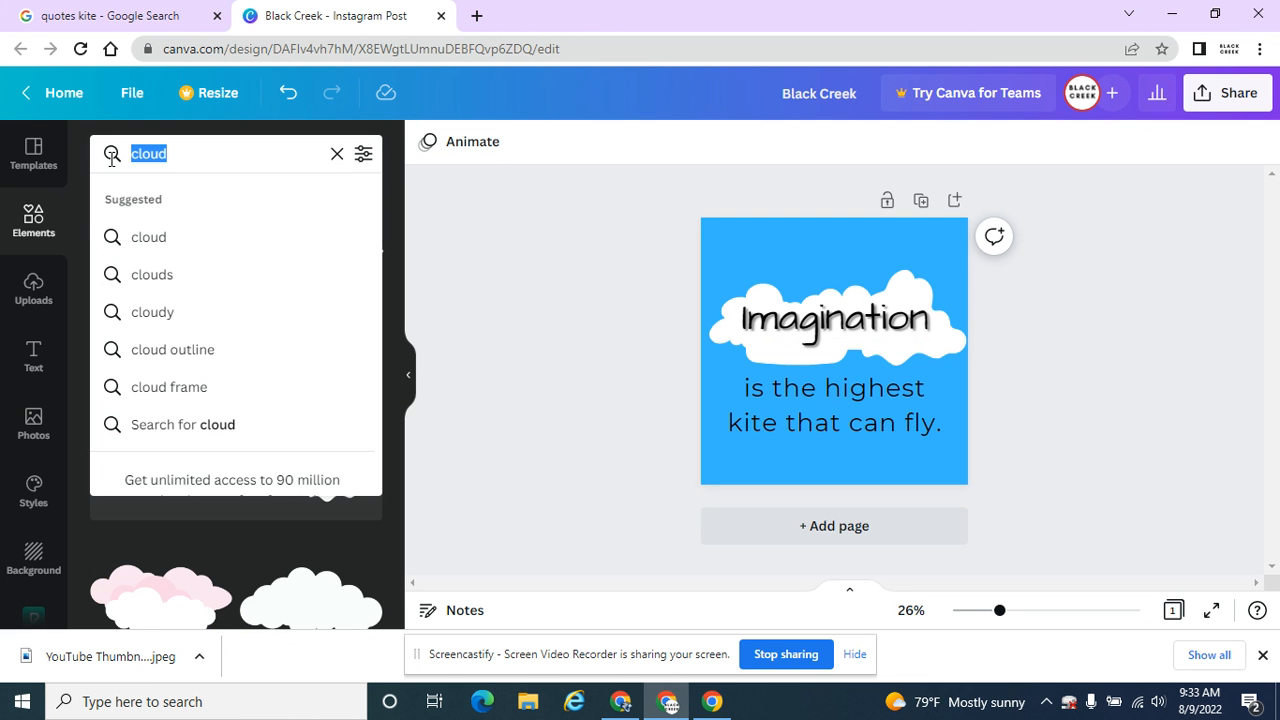
type("kanim")
key("BackSpace")
key("BackSpace")
key("BackSpace")
key("BackSpace")
type("ite")
key("Return")
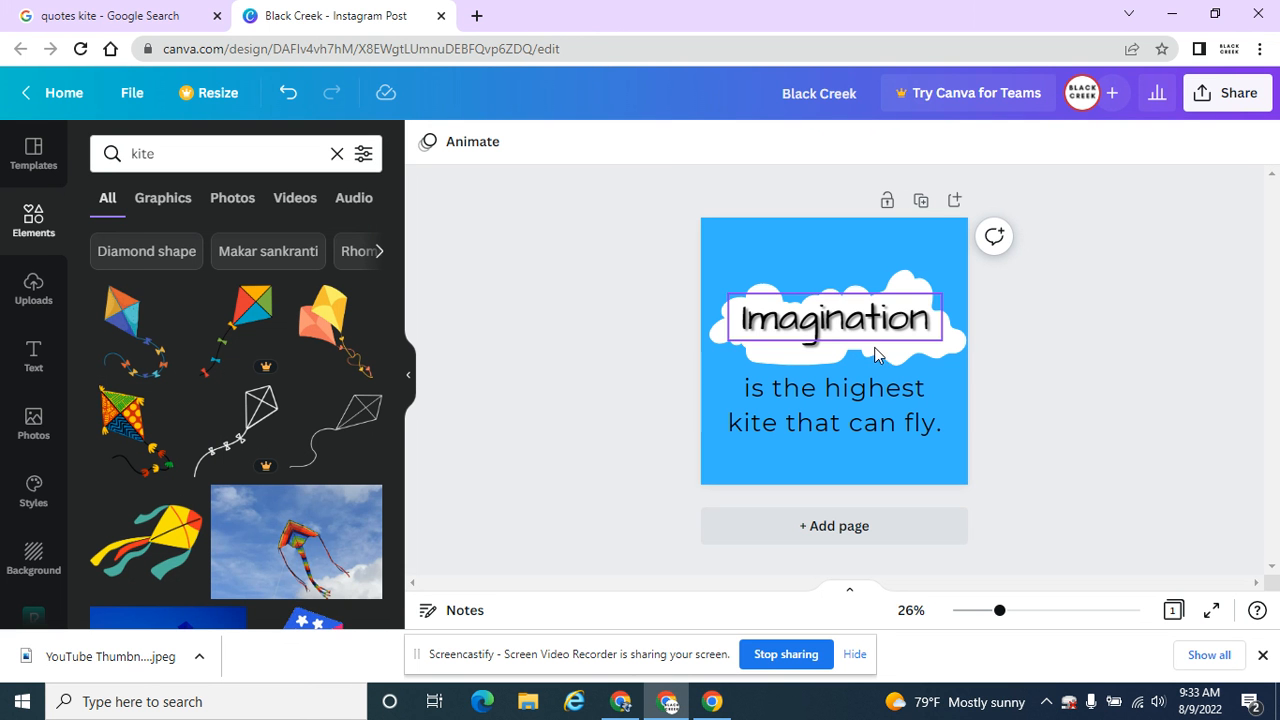
Add the free orange-and-blue kite graphic instead of the premium one, shrink it and place it mostly off the page's lower-right corner
left_click(250, 325)
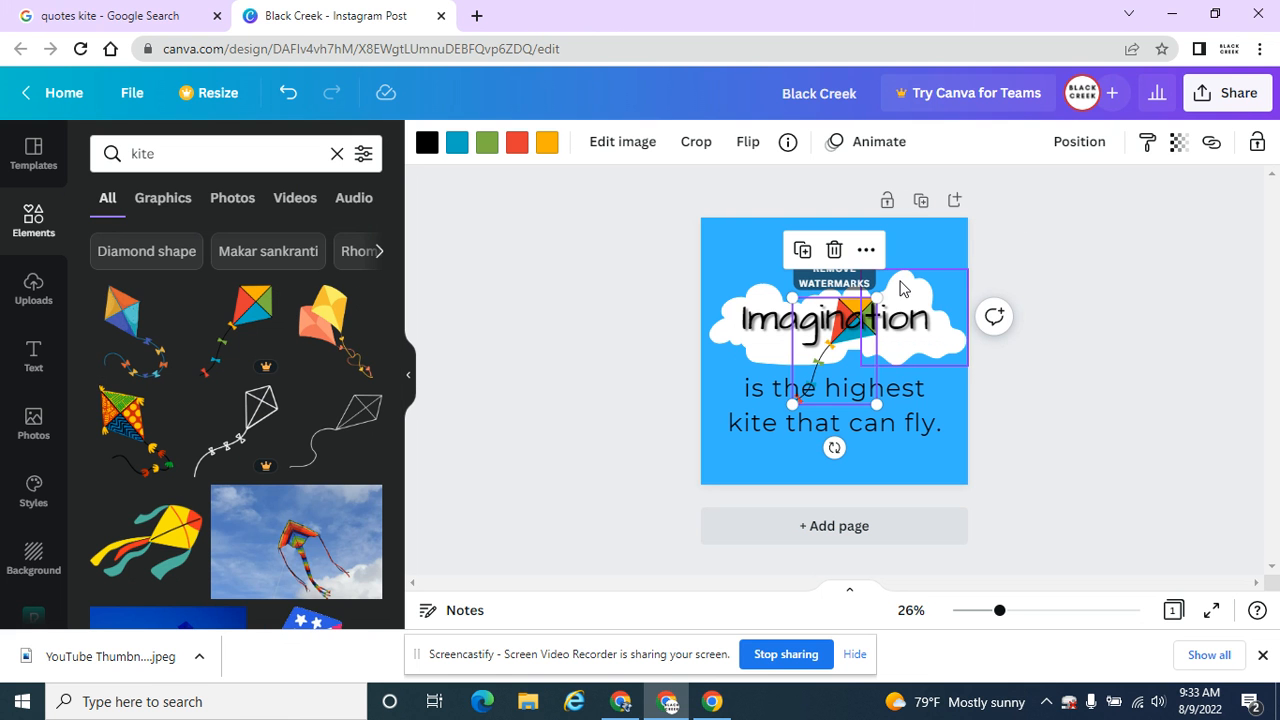
key("Delete")
left_click(150, 340)
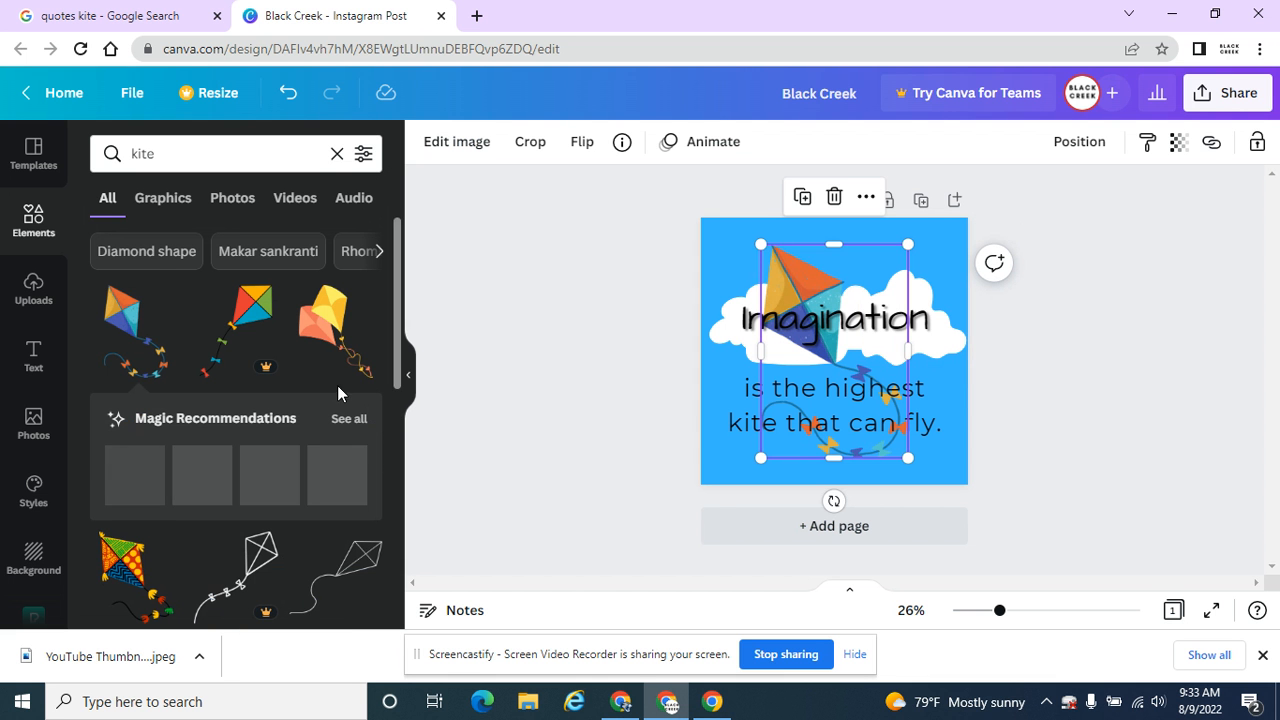
left_click_drag(756, 242, 948, 477)
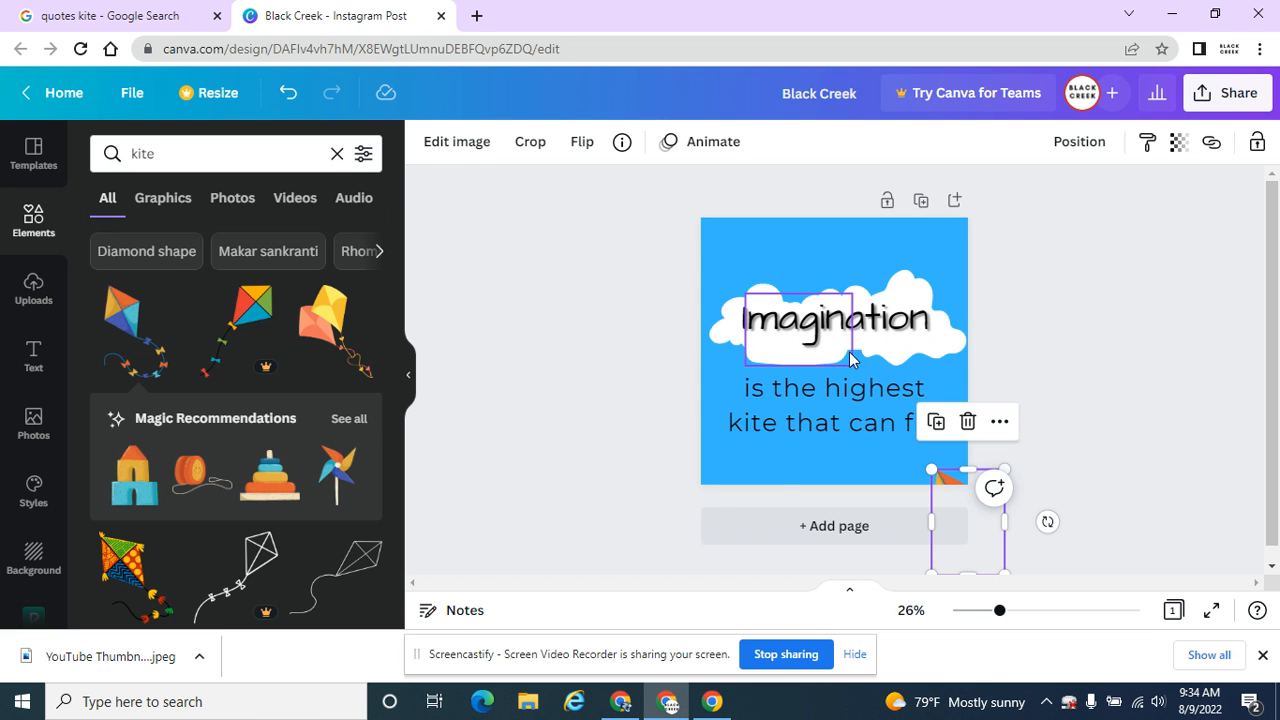
Duplicate the page twice, shifting the kite further up and to the left on each of pages 2 and 3
left_click(921, 203)
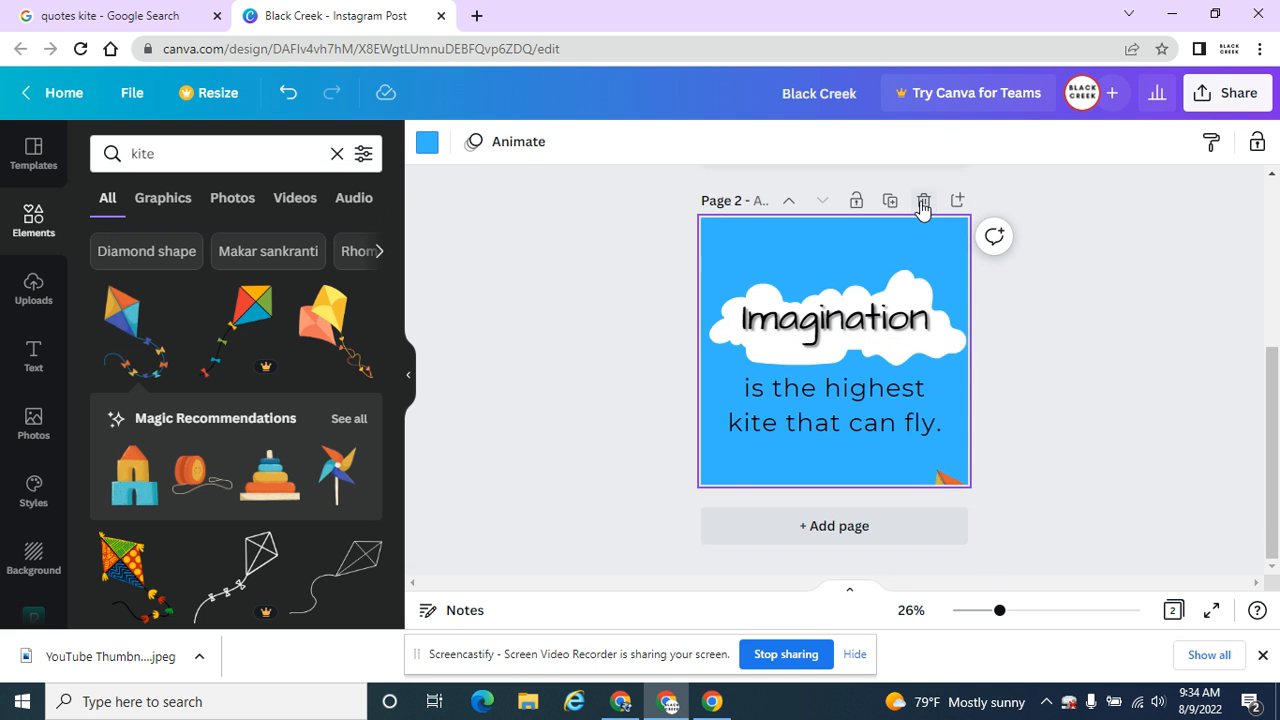
left_click_drag(946, 488, 929, 440)
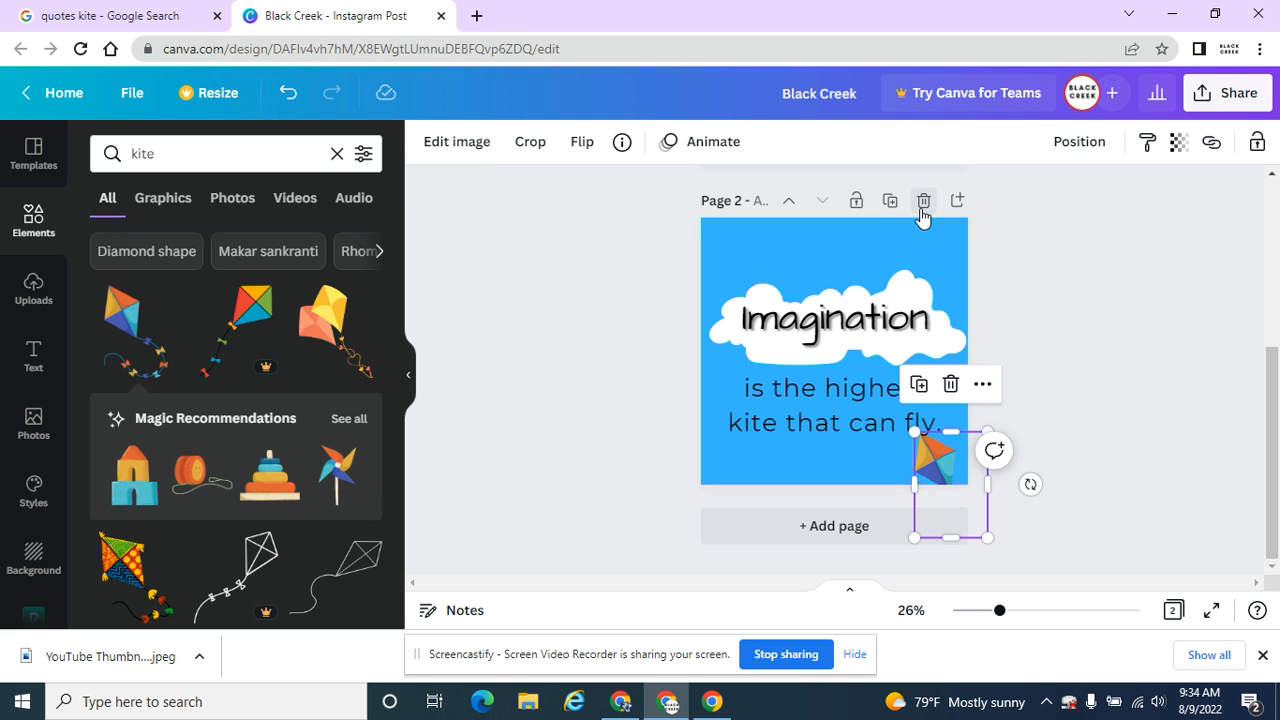
left_click(890, 206)
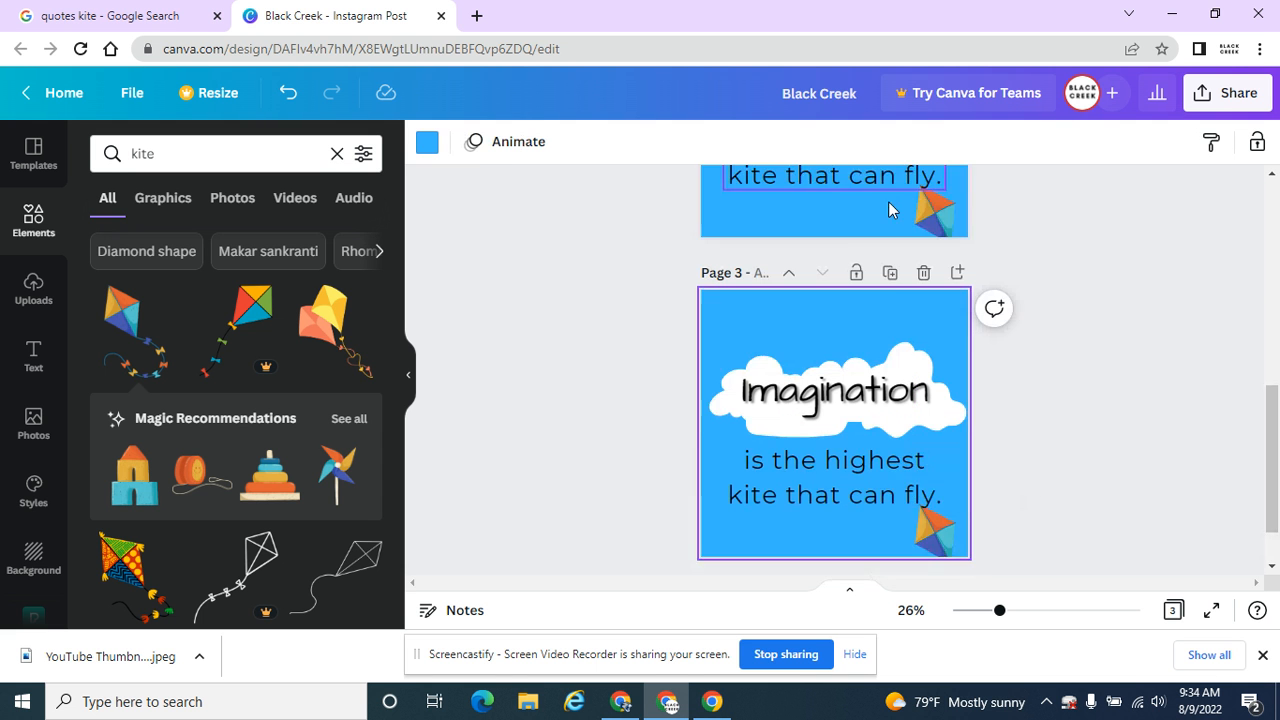
left_click_drag(933, 458, 912, 417)
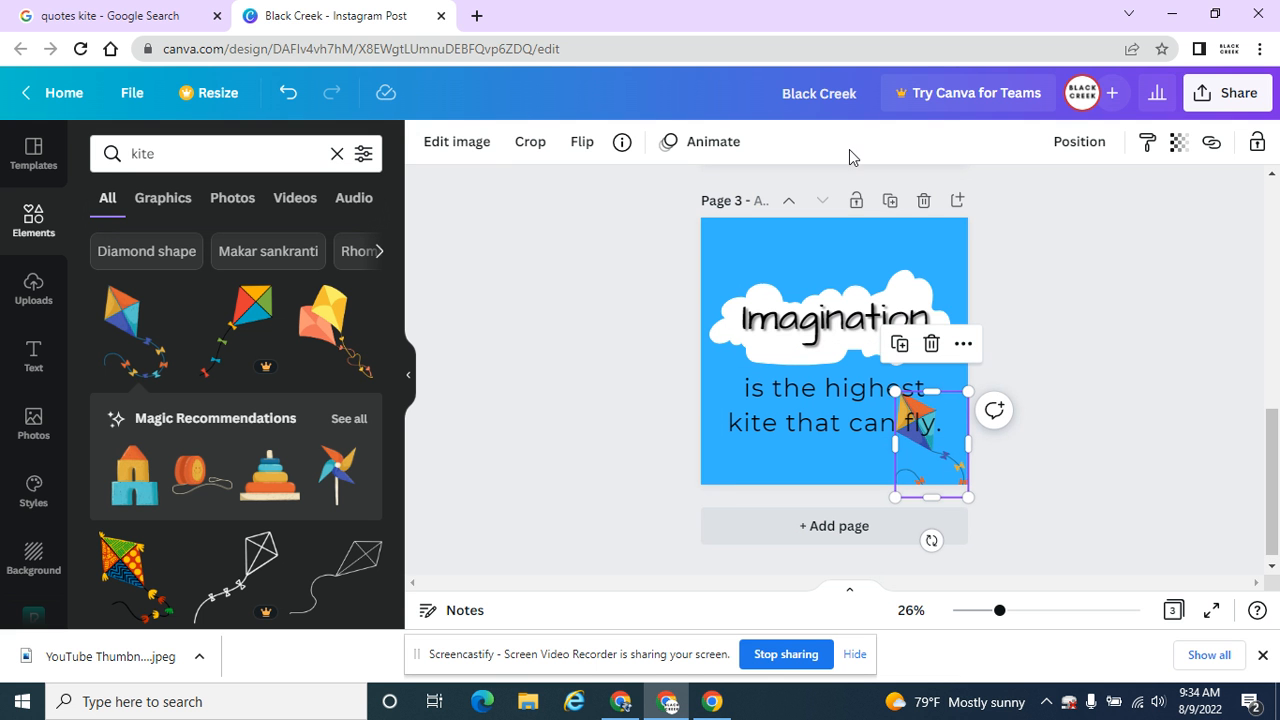
Duplicate page 3, then move the kite up and left on page 4 and tilt it slightly counterclockwise
left_click(890, 201)
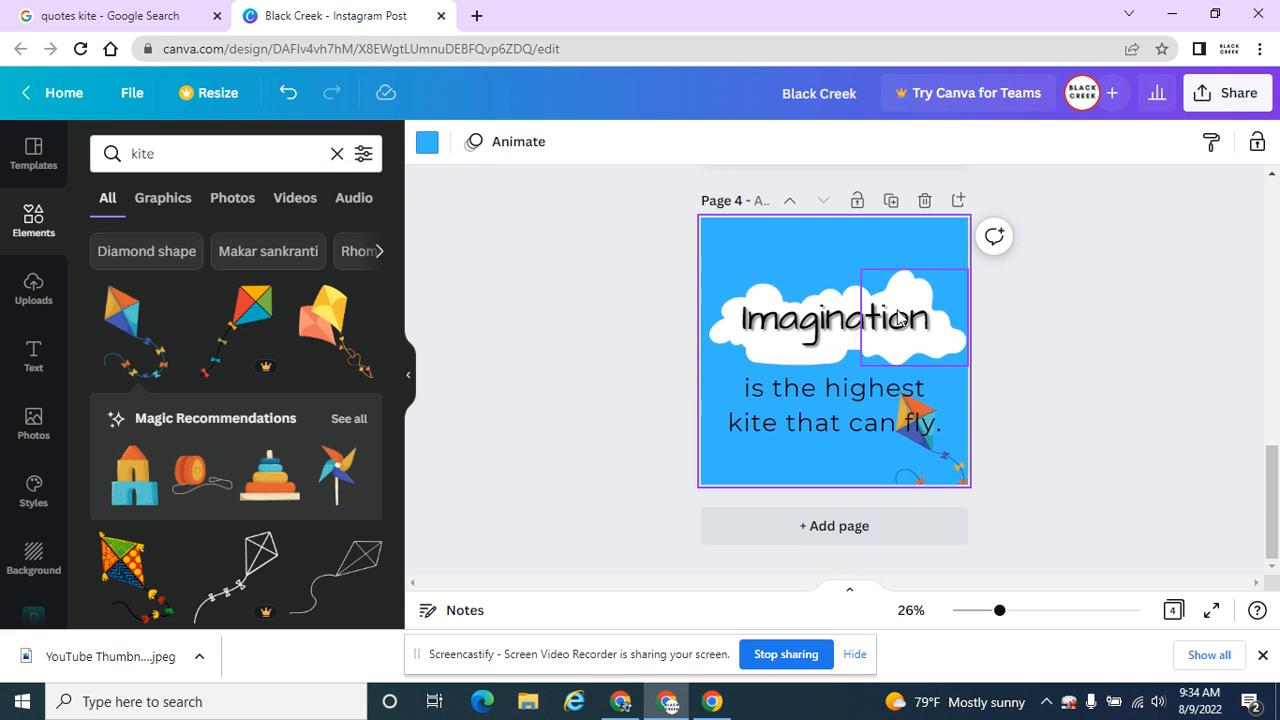
left_click(921, 440)
left_click_drag(921, 440, 910, 424)
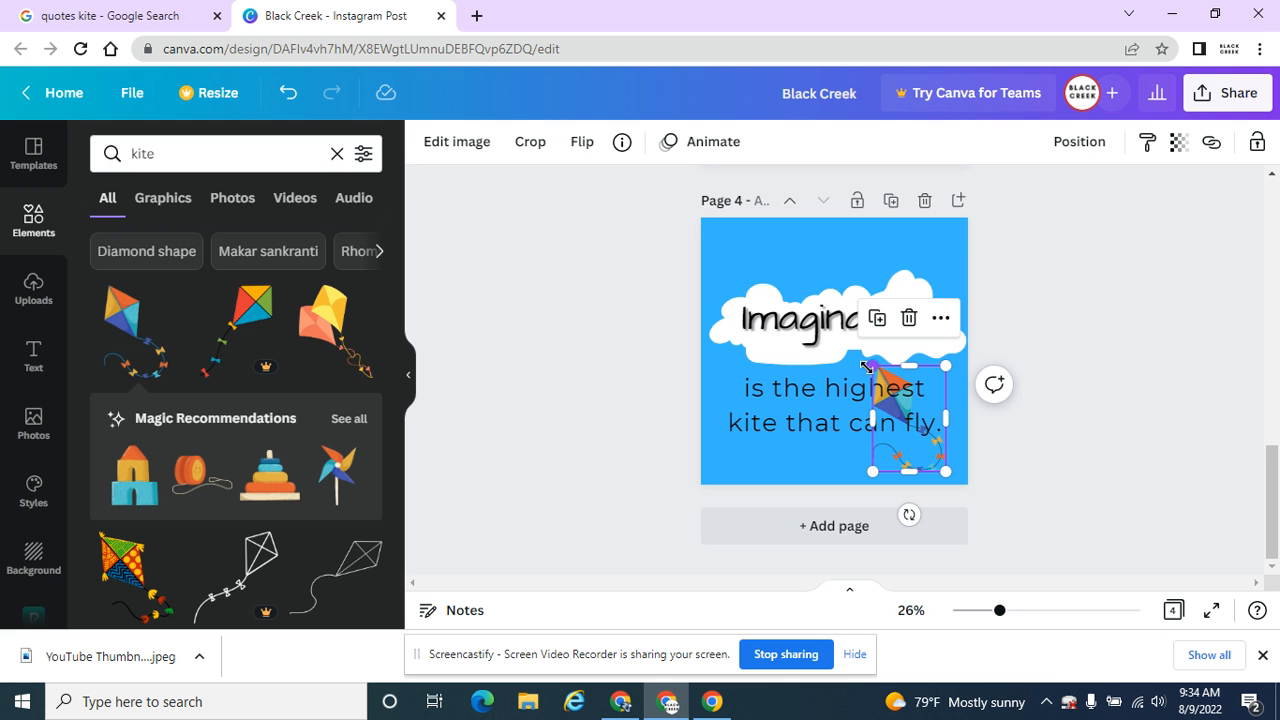
left_click_drag(910, 514, 920, 514)
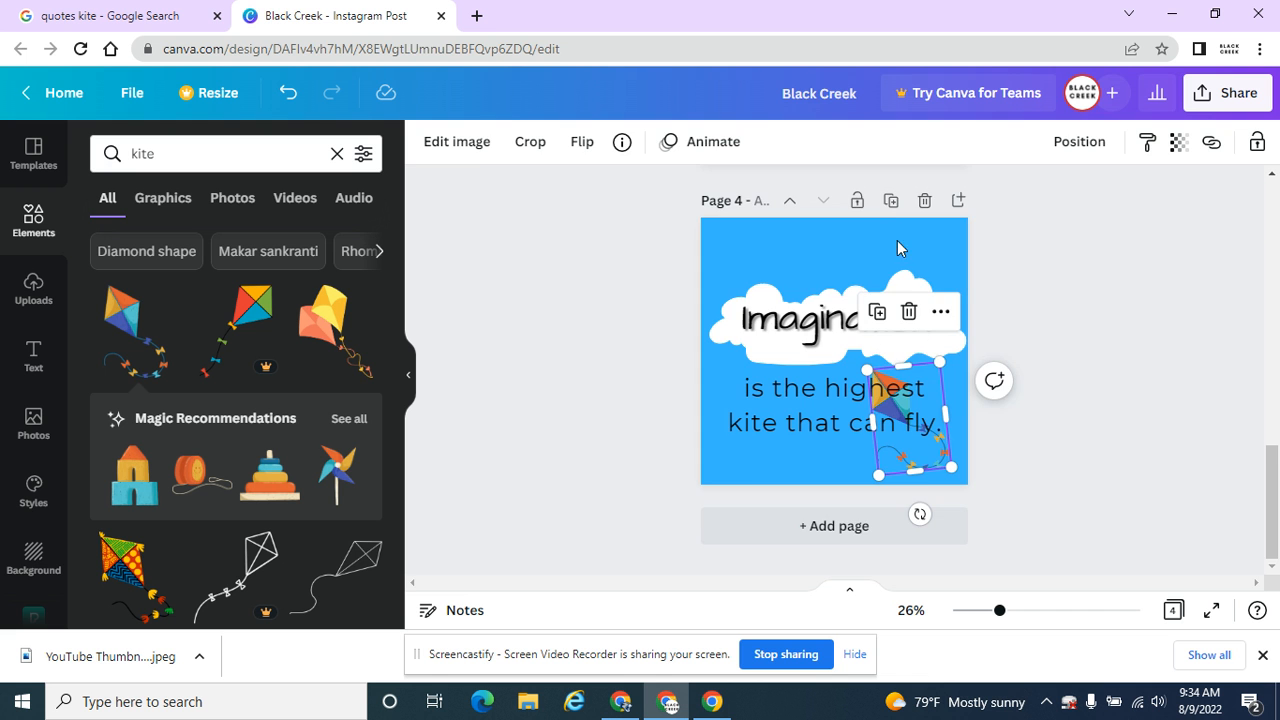
Duplicate page 4 and move the kite on page 5 up to the cloud's lower edge, tilting it a little more
left_click(890, 201)
mouse_move(920, 475)
left_mouse_down()
mouse_move(895, 440)
mouse_move(897, 482)
mouse_move(909, 480)
left_mouse_up()
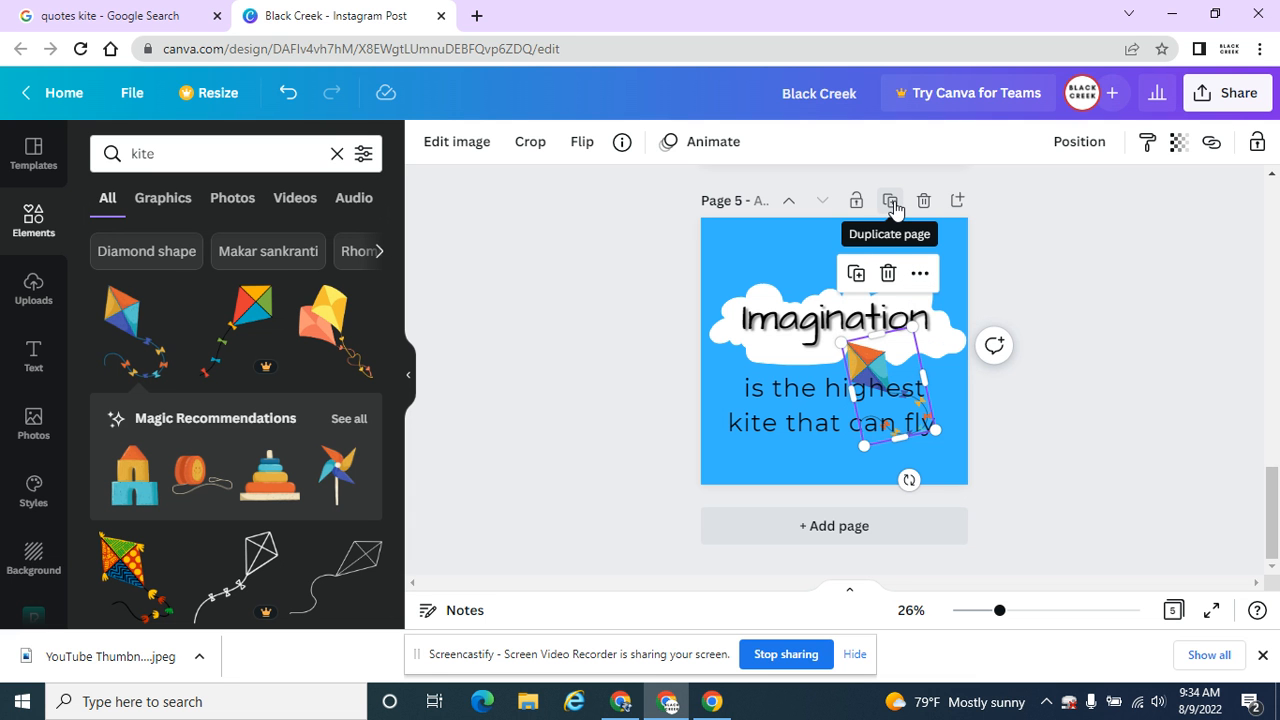
Duplicate page 5 and position the kite on page 6 behind the word "Imagination", rotated slightly further counterclockwise
left_click(890, 202)
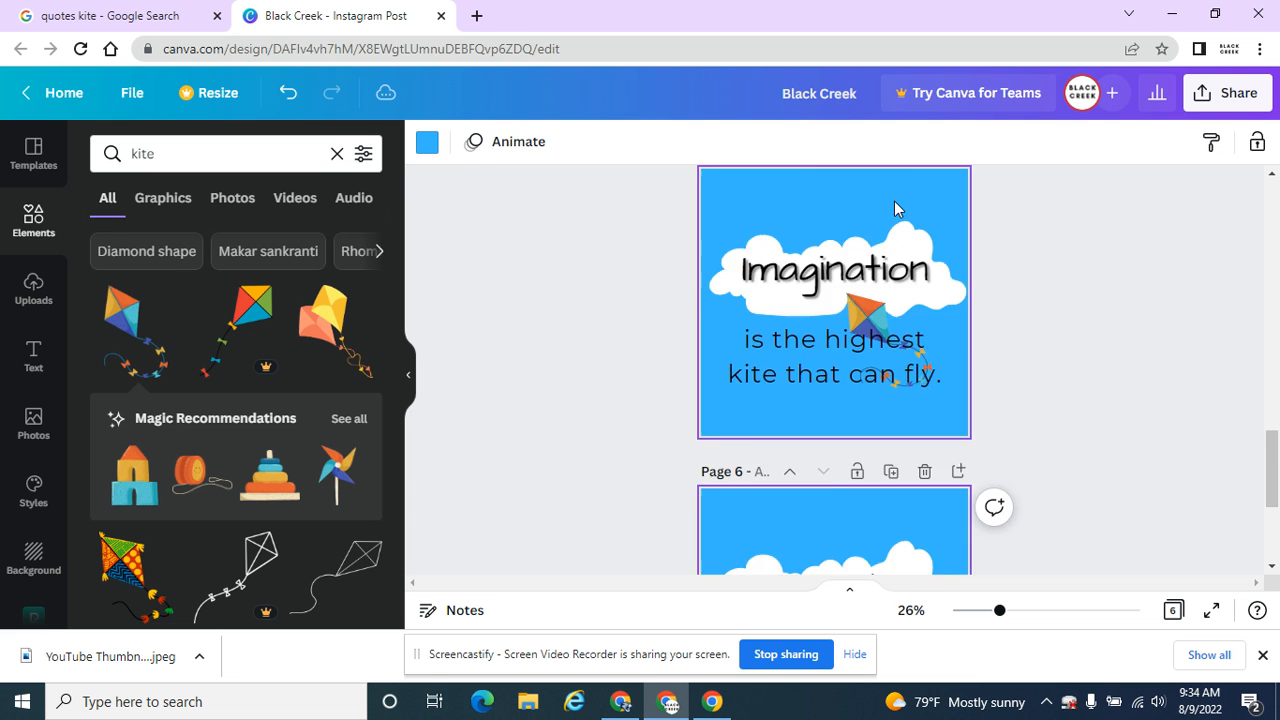
left_click_drag(881, 367, 858, 331)
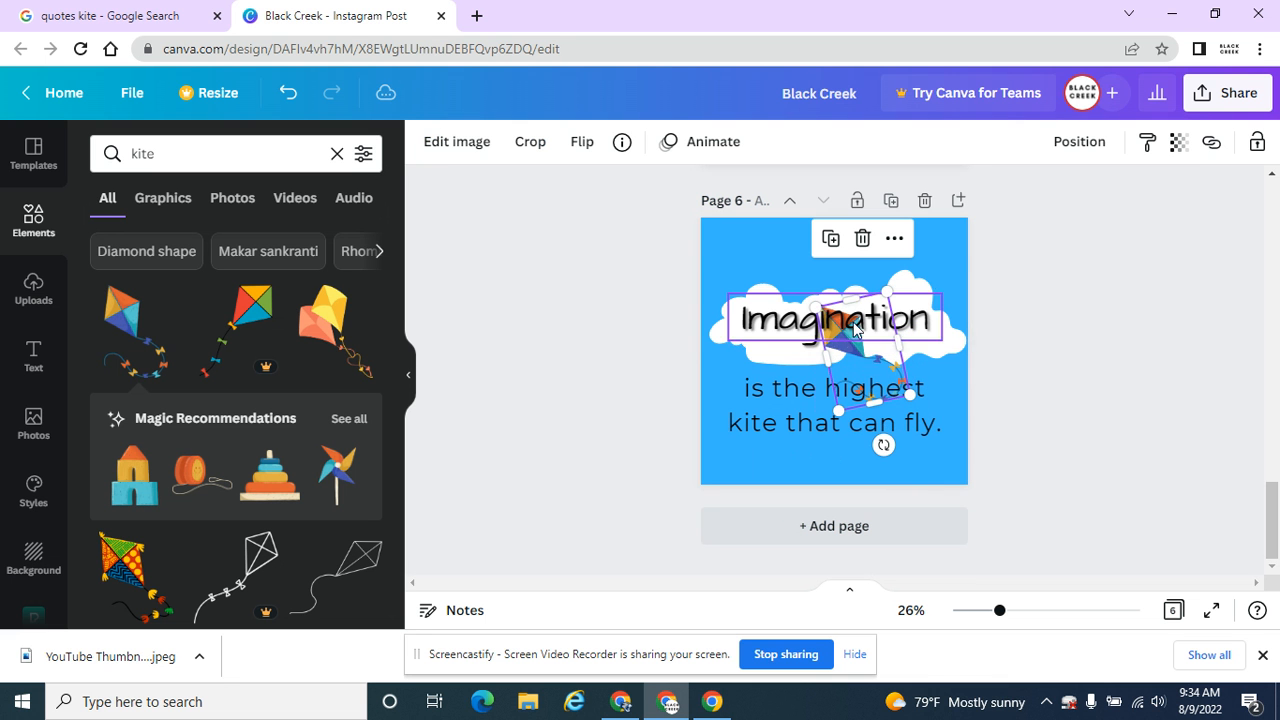
left_click_drag(885, 443, 896, 442)
left_click(850, 334)
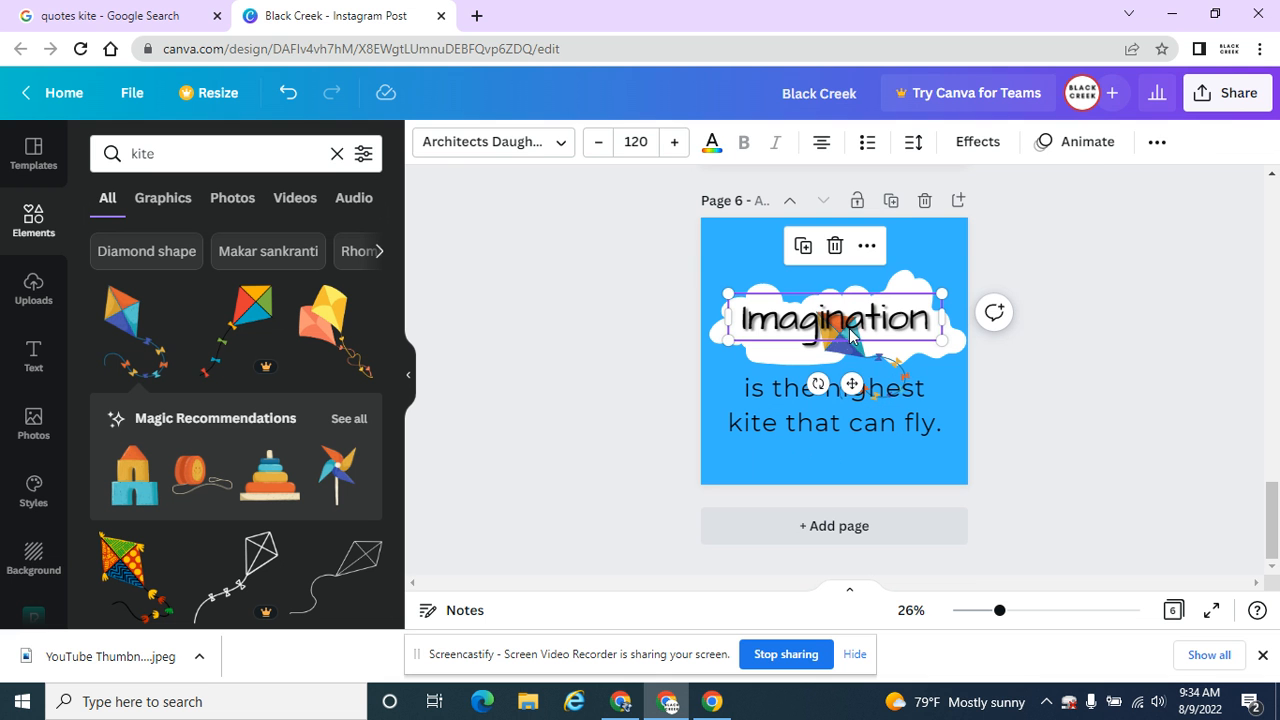
left_click_drag(869, 367, 870, 357)
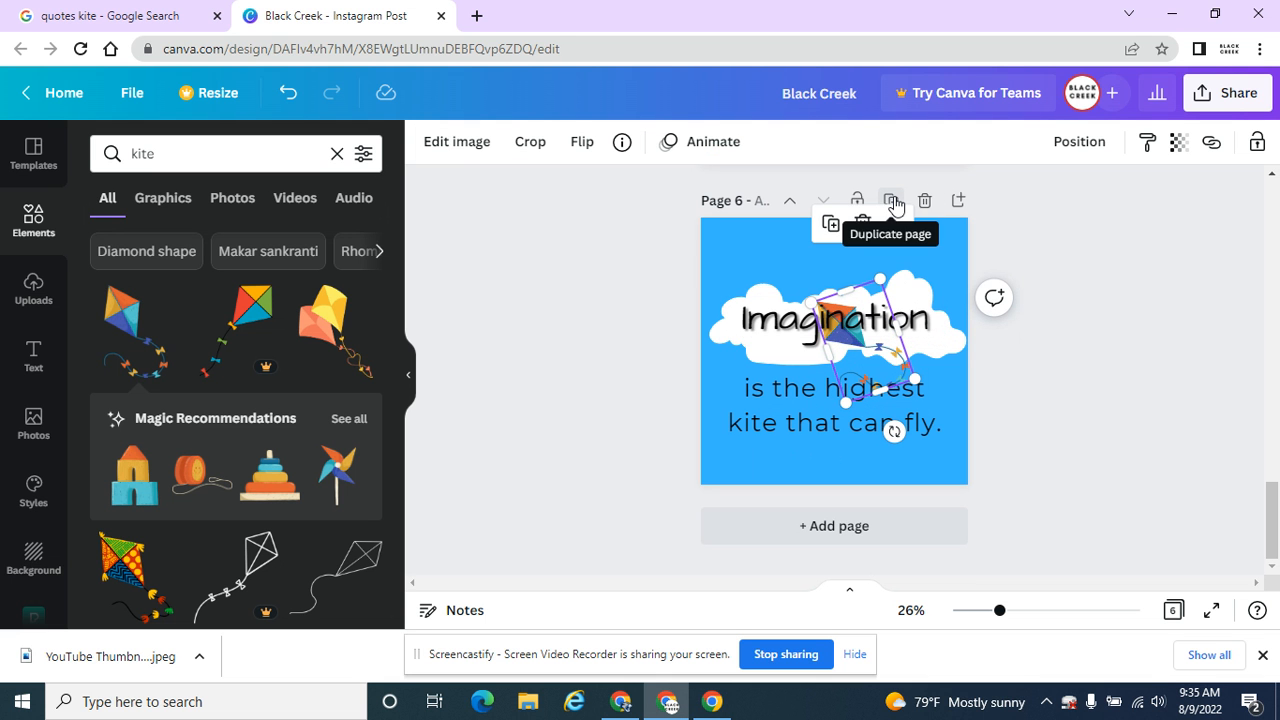
Duplicate page 6 and move the kite on page 7 up and left so it rises above the word "Imagination"
left_click(891, 201)
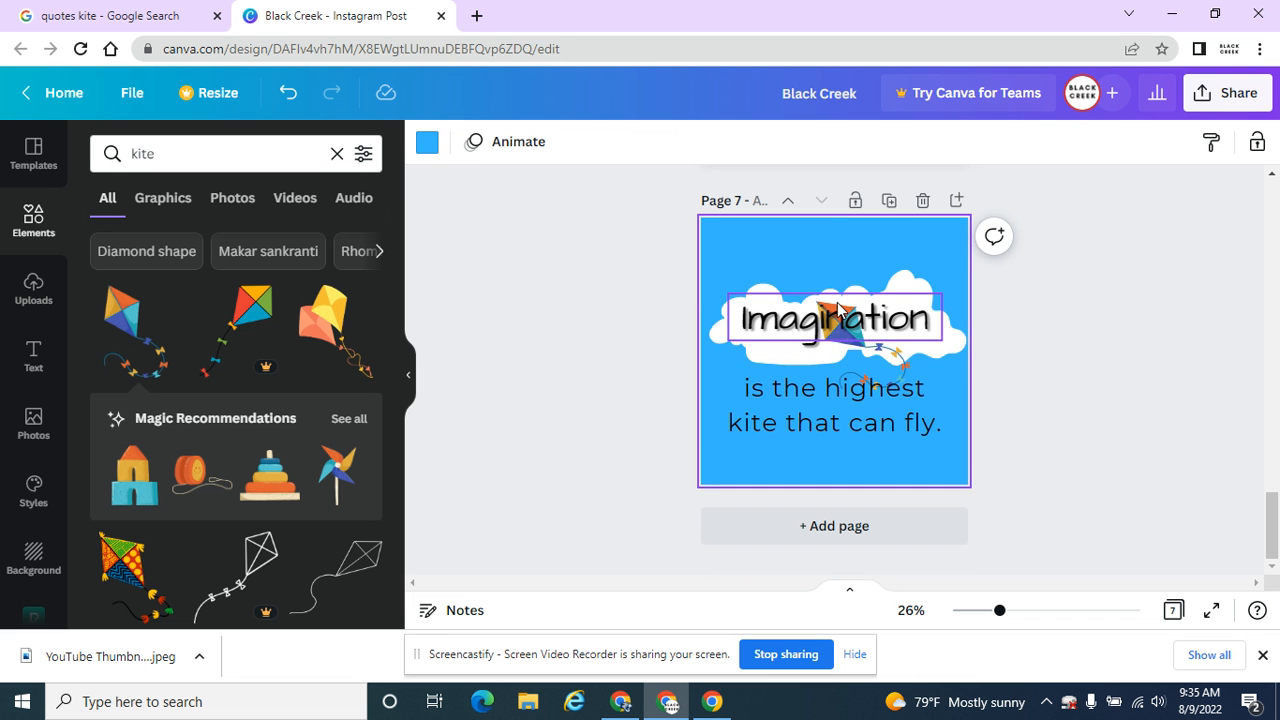
left_click_drag(875, 376, 866, 347)
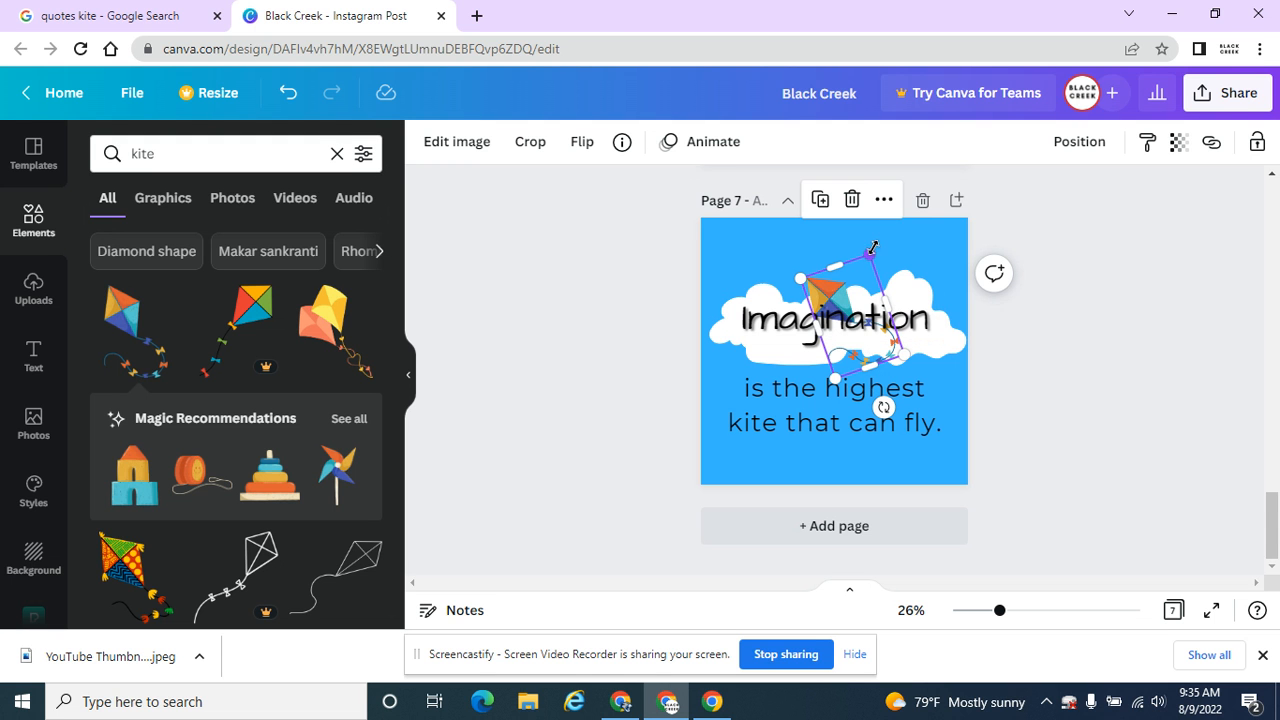
left_click_drag(835, 290, 822, 273)
Duplicate page 7 and raise the kite on page 8 above the cloud, leaving its tail over the heading
left_click(889, 200)
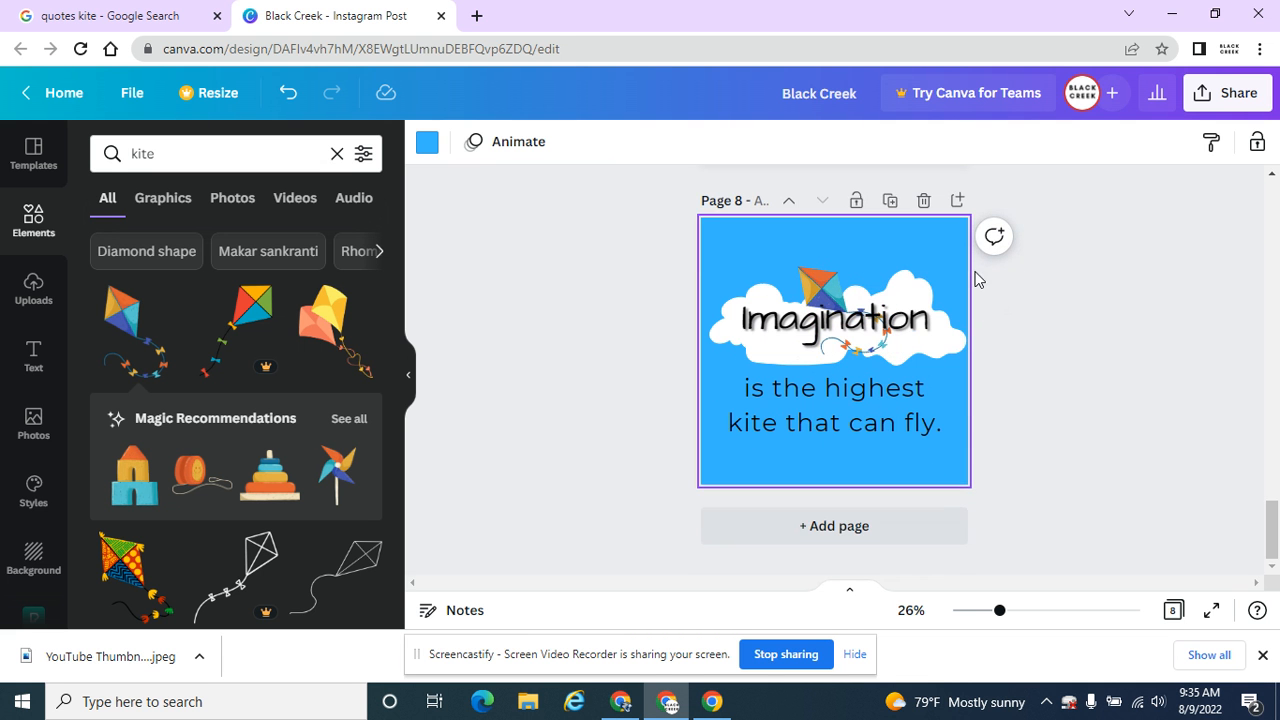
left_click(826, 276)
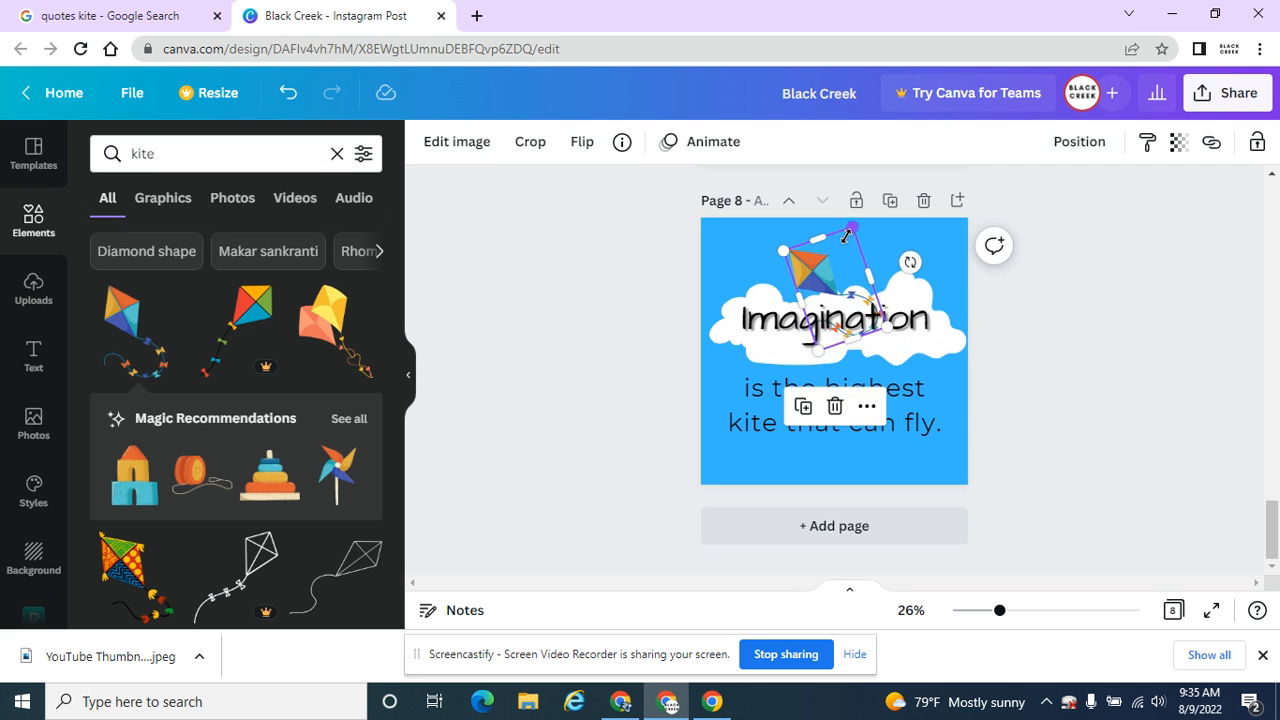
mouse_move(813, 272)
left_mouse_down()
mouse_move(820, 190)
mouse_move(813, 262)
left_mouse_up()
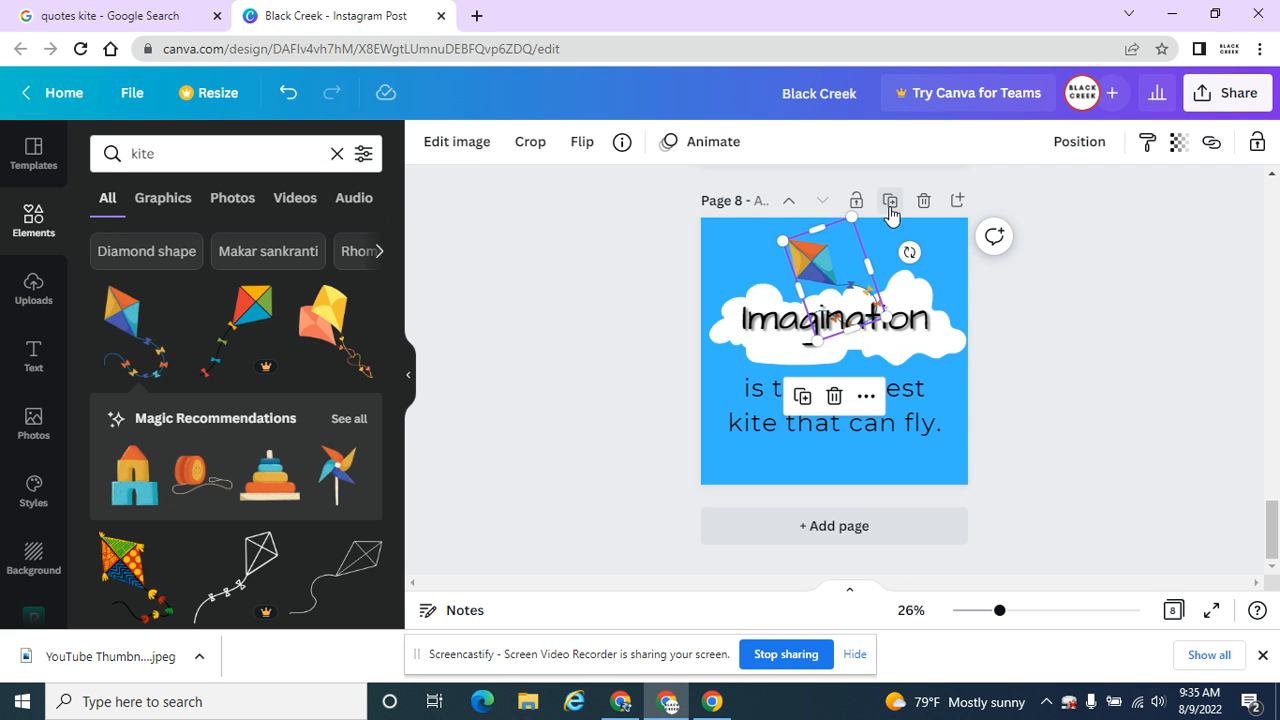
Duplicate page 8, then move the kite on page 9 partly past the page's upper edge and tilt it further counterclockwise
left_click(890, 202)
left_click_drag(803, 258, 788, 236)
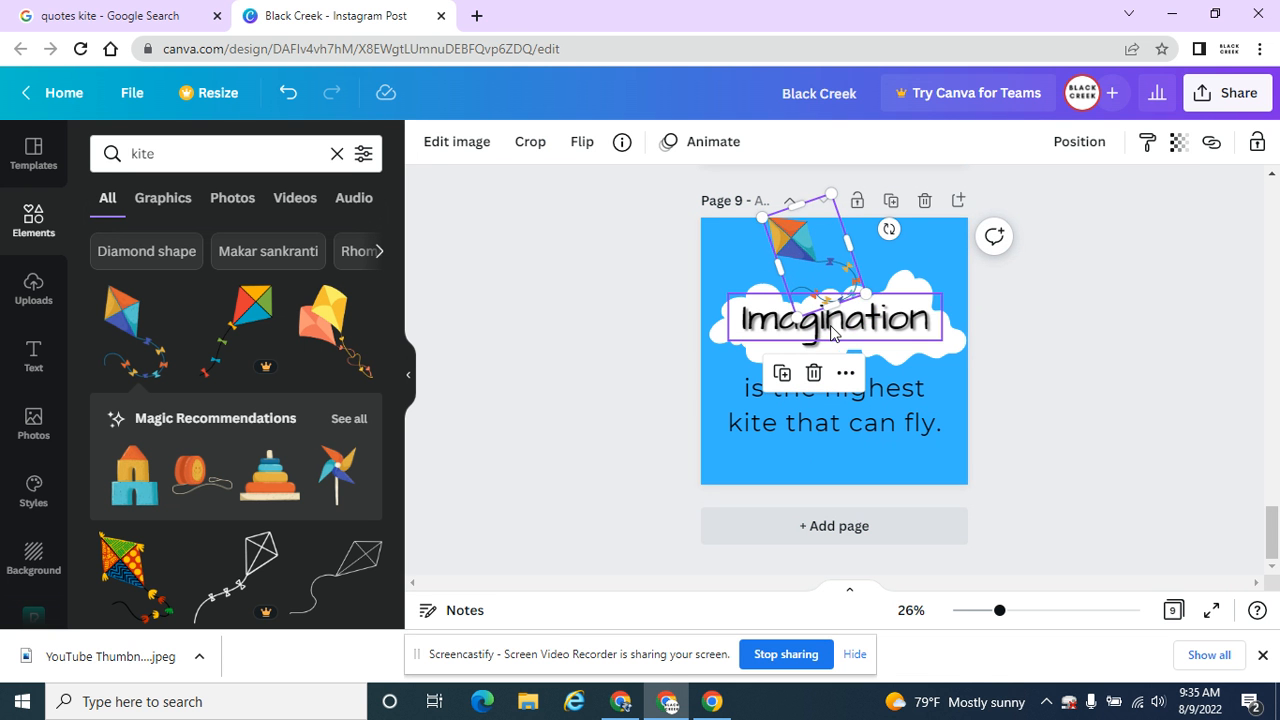
left_click_drag(889, 229, 882, 215)
left_click_drag(815, 254, 817, 243)
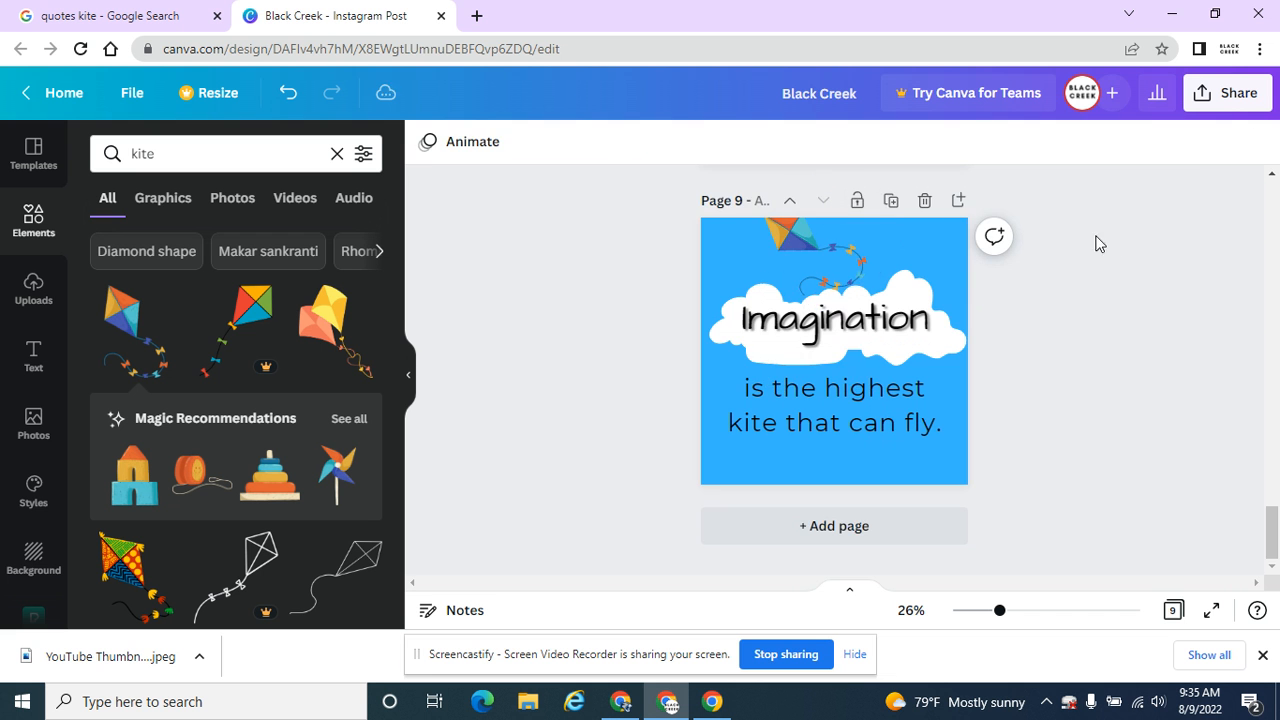
Duplicate page 9, then move the kite on page 10 further beyond the upper edge and rotate it more counterclockwise
left_click(894, 201)
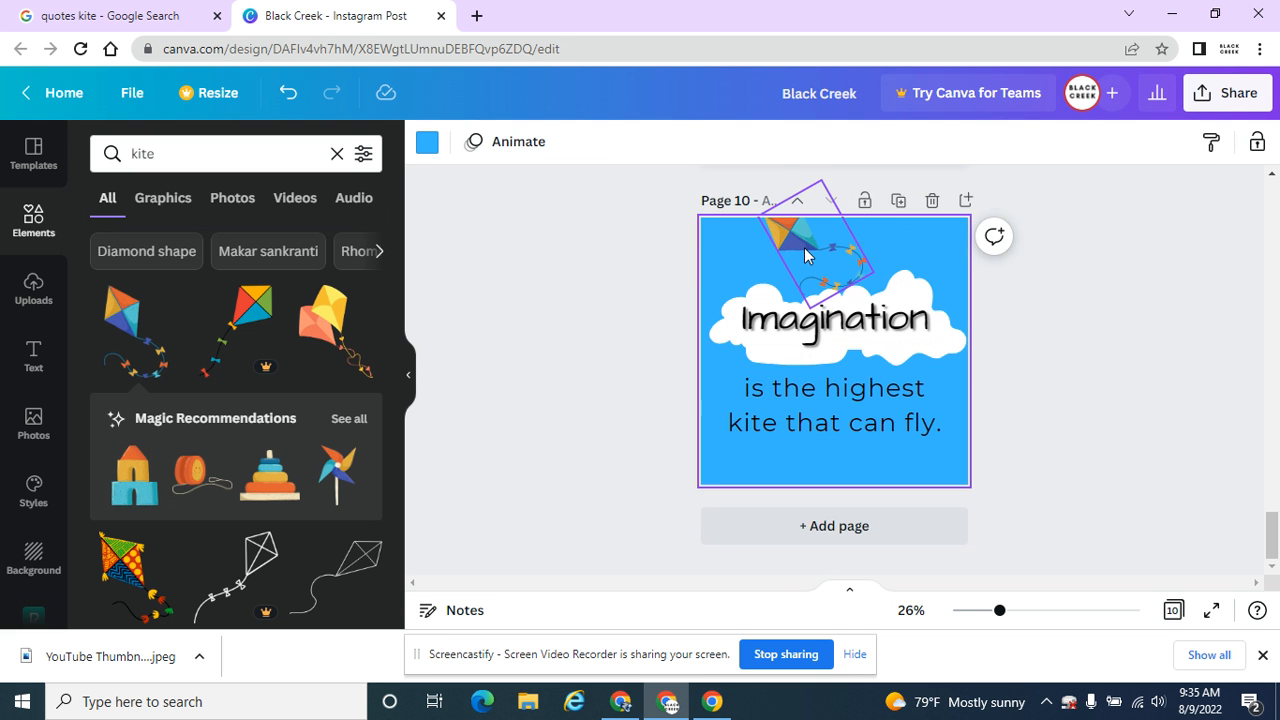
left_click_drag(804, 247, 794, 232)
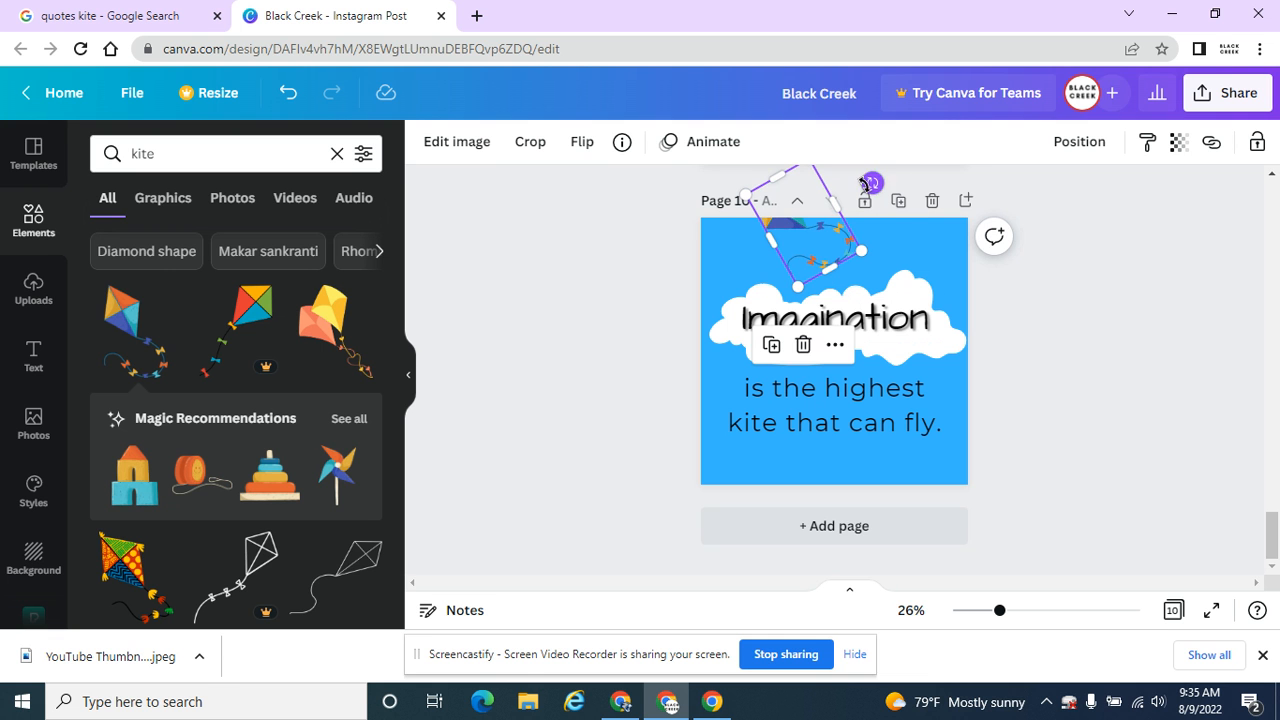
left_click_drag(870, 178, 863, 169)
left_click_drag(789, 229, 806, 220)
Duplicate the page twice, leaving only the kite's tail tip at the top of page 11 and moving the kite completely off page 12
left_click(897, 204)
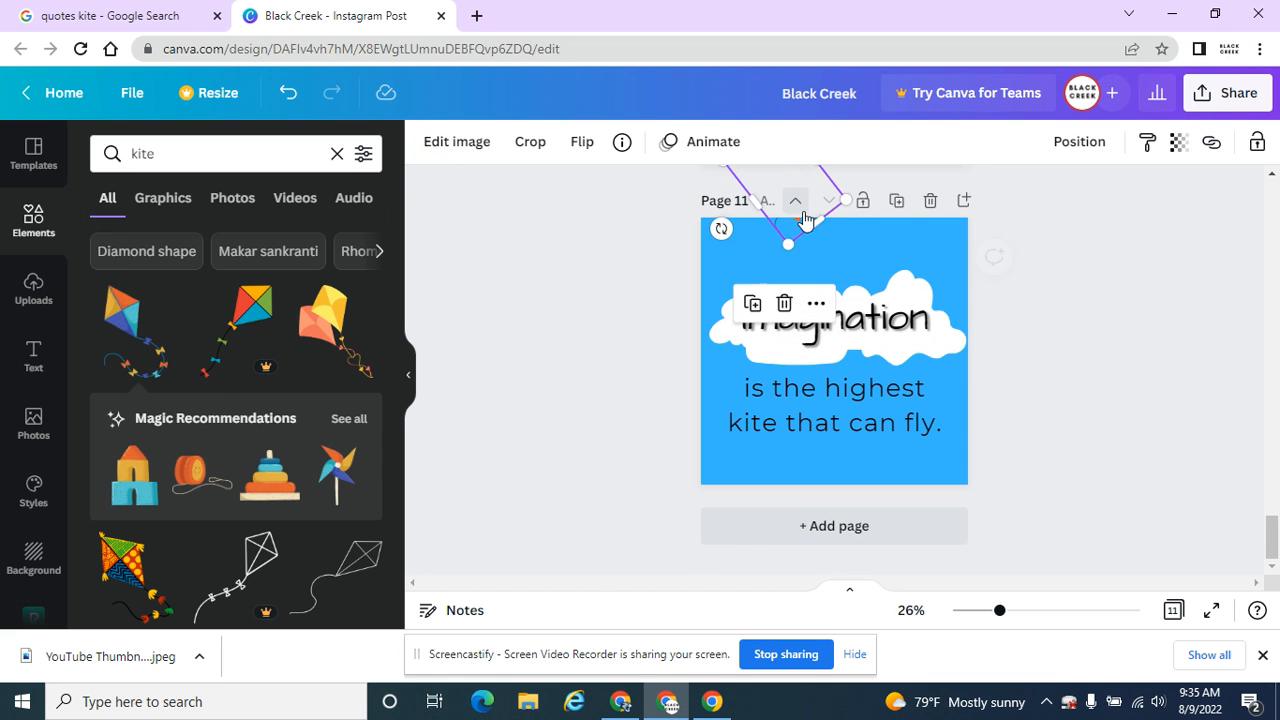
left_click(897, 201)
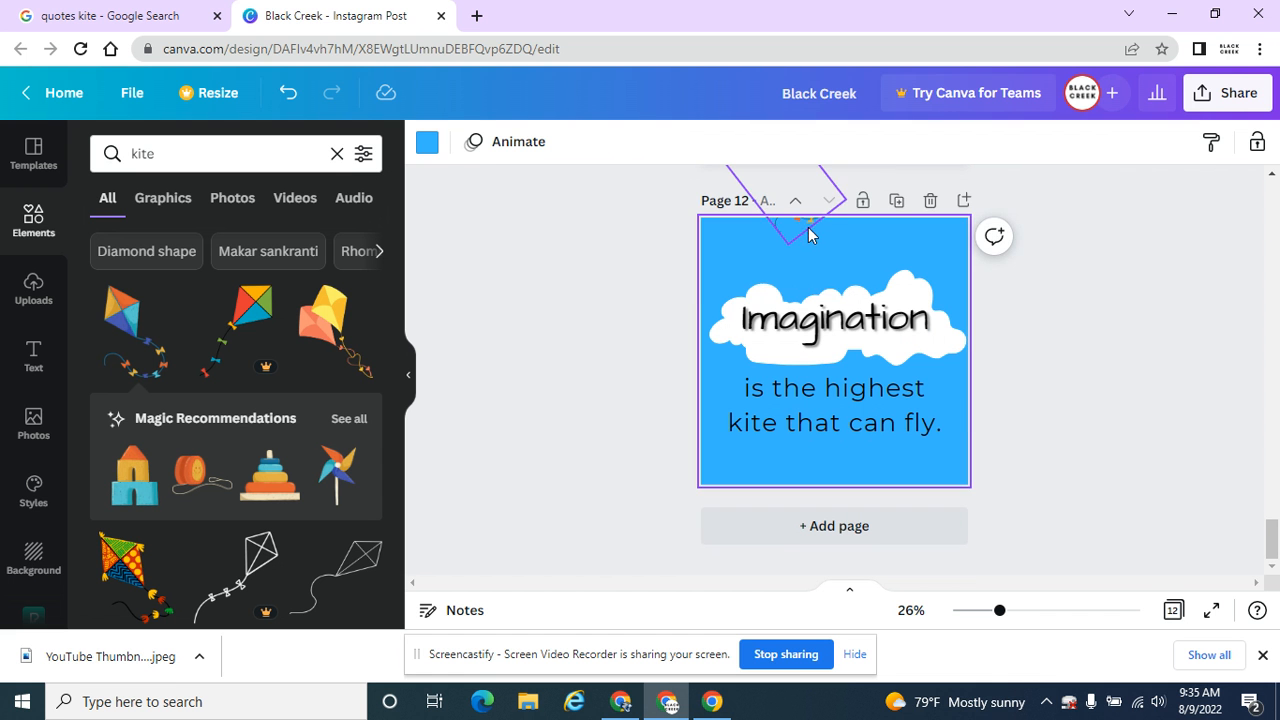
left_click(808, 235)
left_click_drag(808, 235, 788, 210)
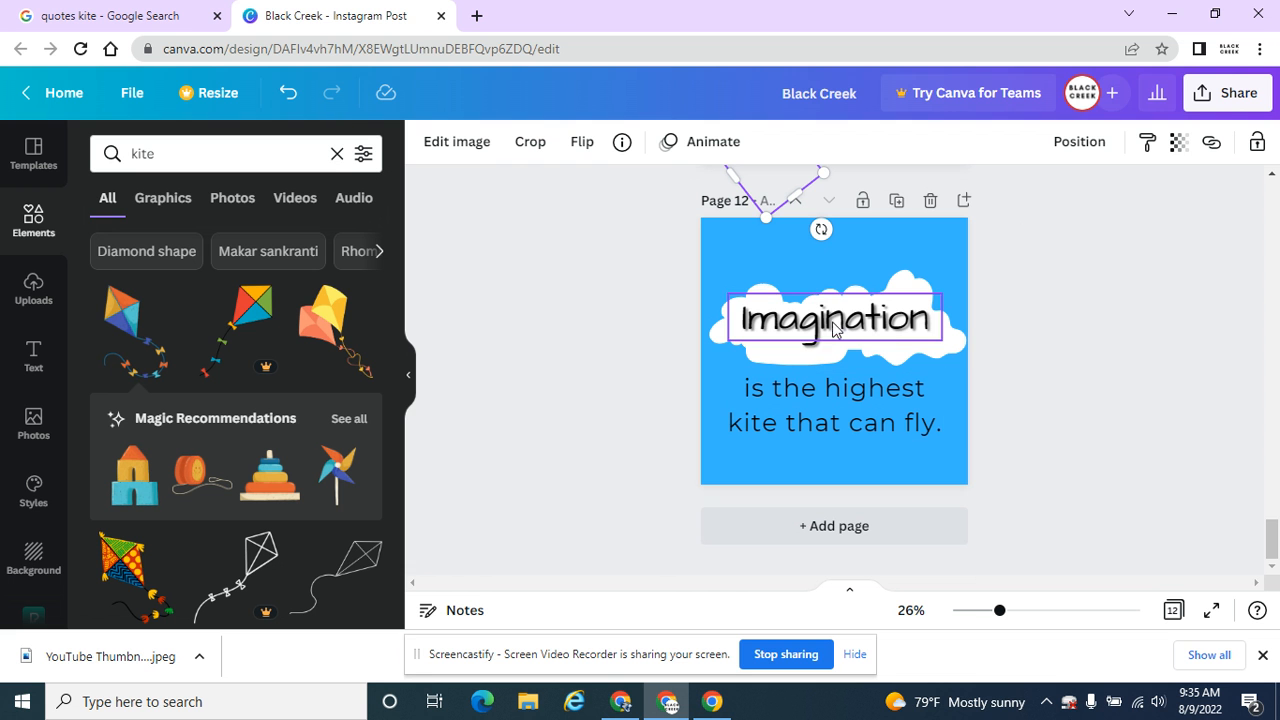
left_click(1061, 330)
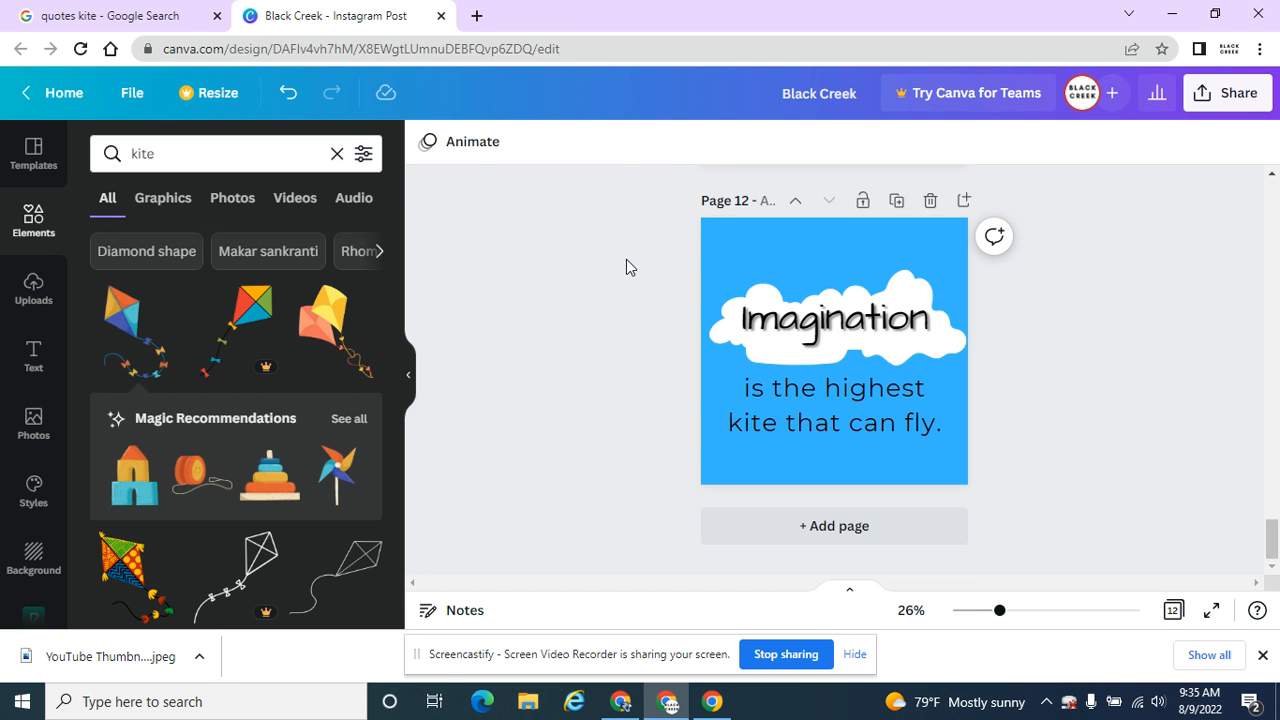
Close the browser's downloads bar and review the kite's position from page to page through the whole design
left_click(1262, 655)
scroll(1107, 365, "up", 20)
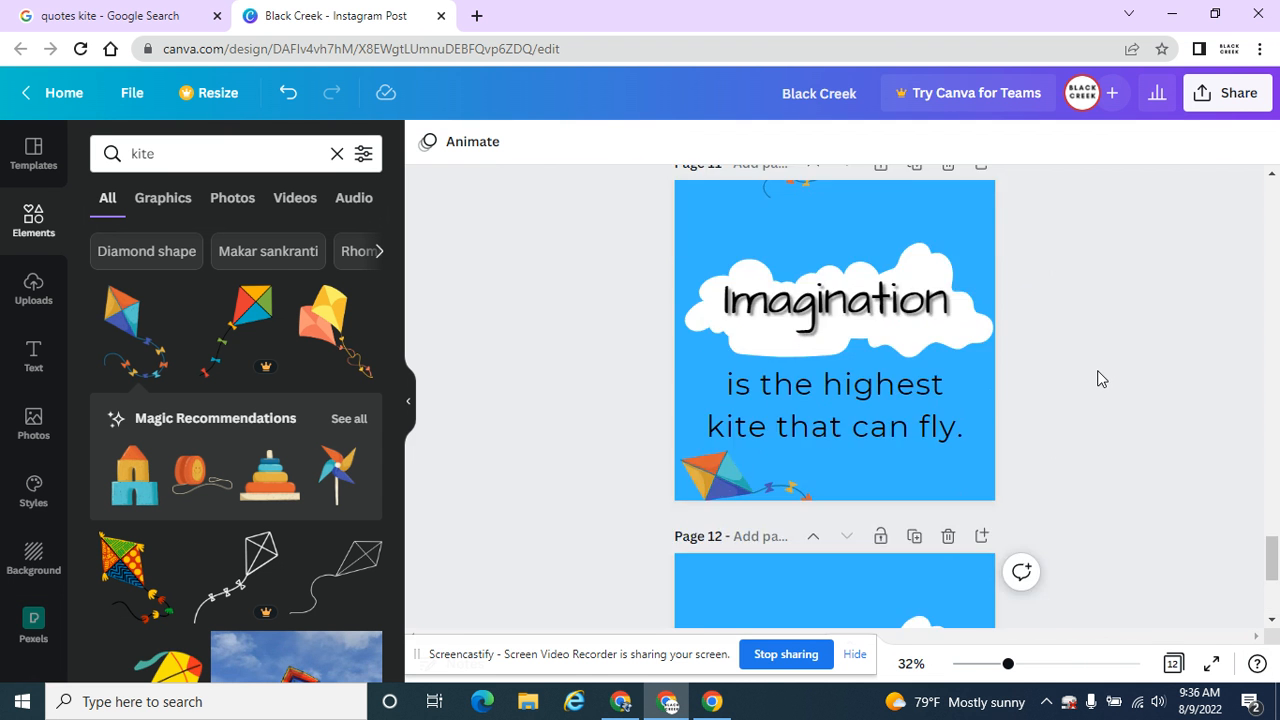
scroll(1075, 401, "up", 8)
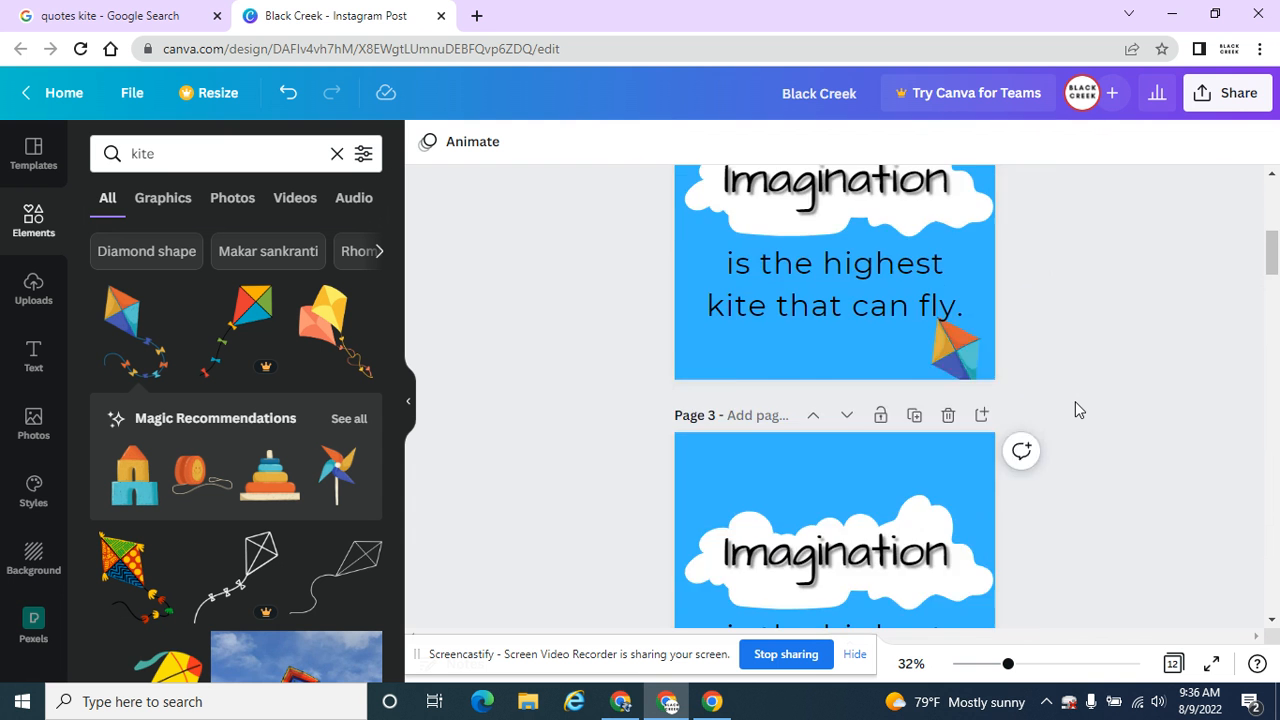
scroll(1074, 392, "down", 3)
scroll(1088, 399, "down", 10)
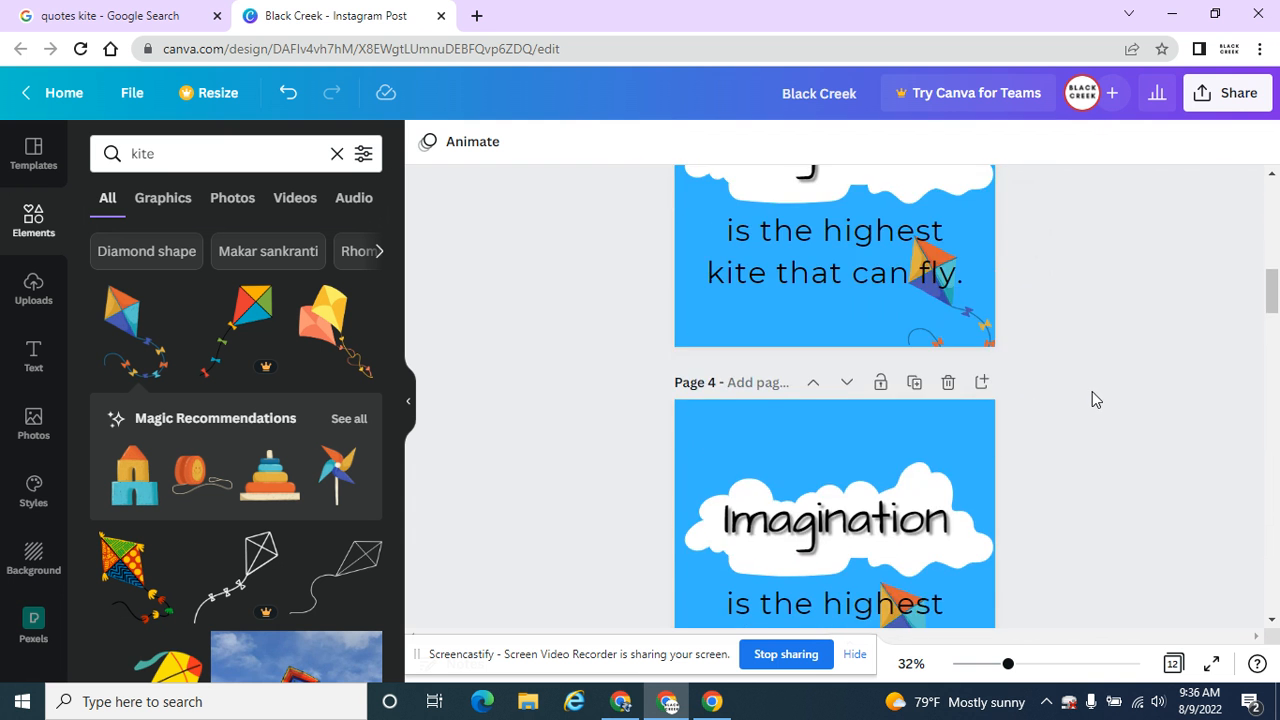
scroll(1101, 393, "down", 8)
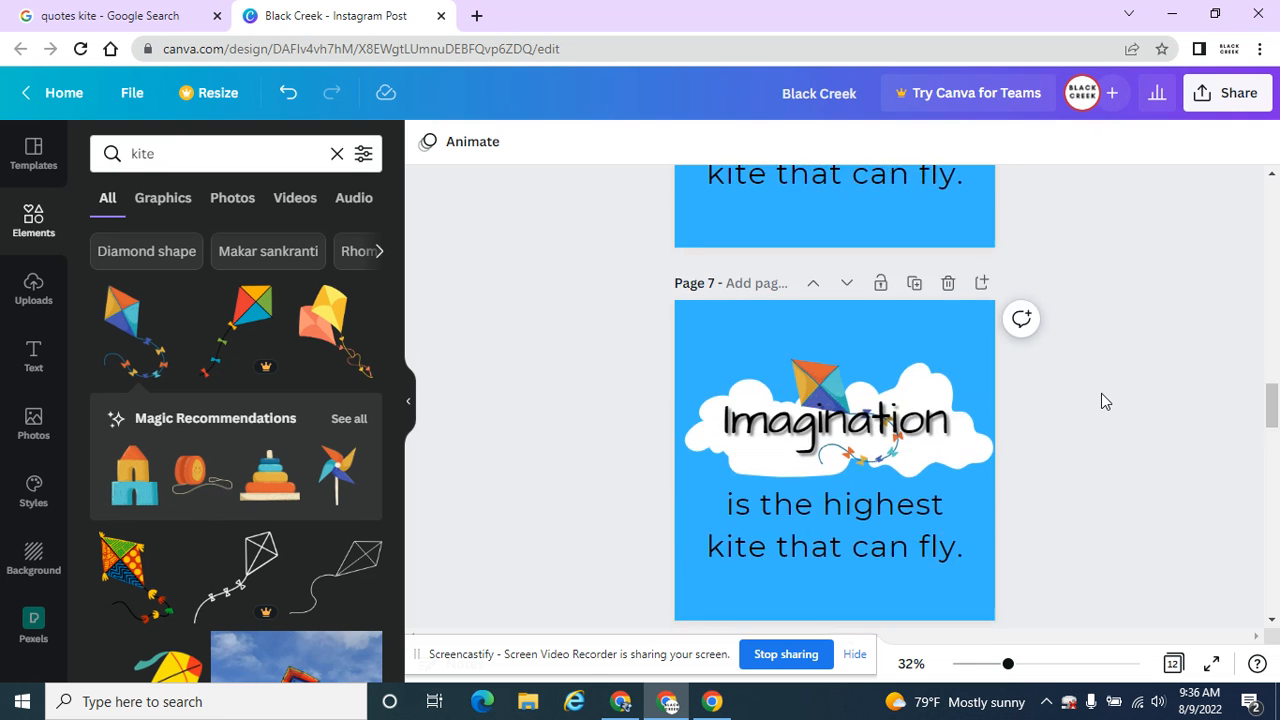
scroll(1104, 396, "down", 7)
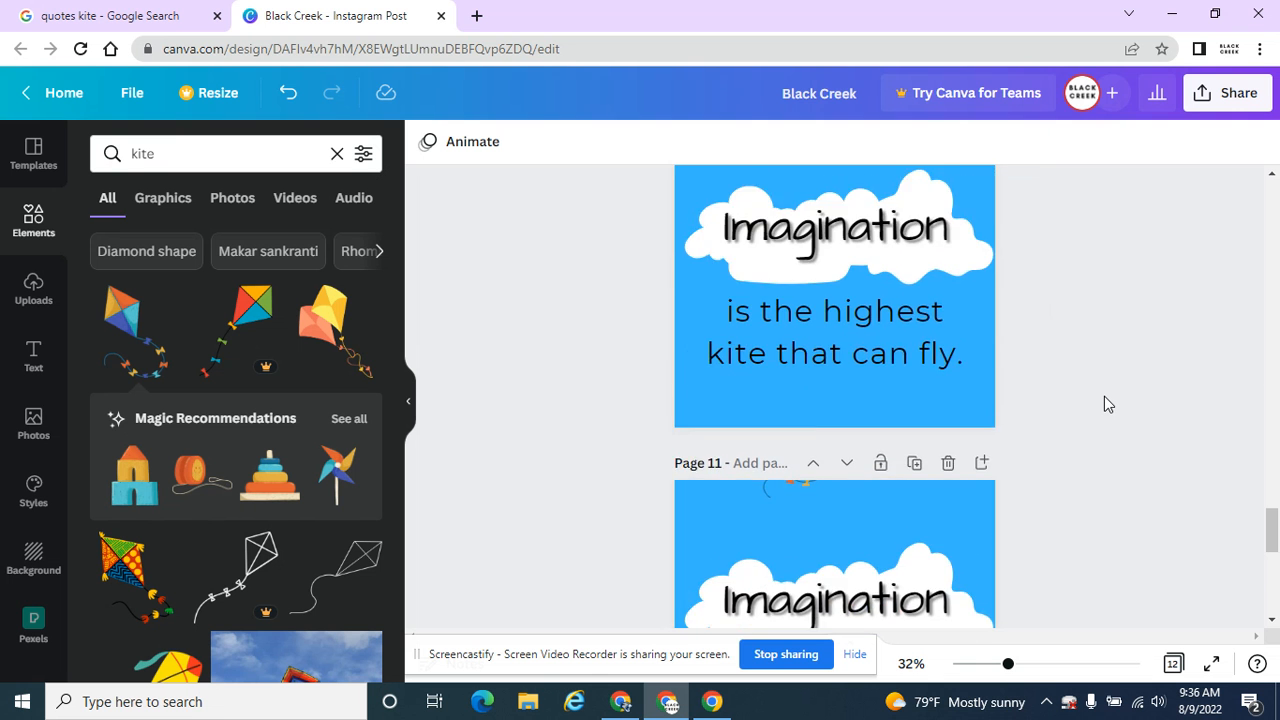
Delete the stray second kite in the lower-left corner of page 11
scroll(1107, 403, "up", 3)
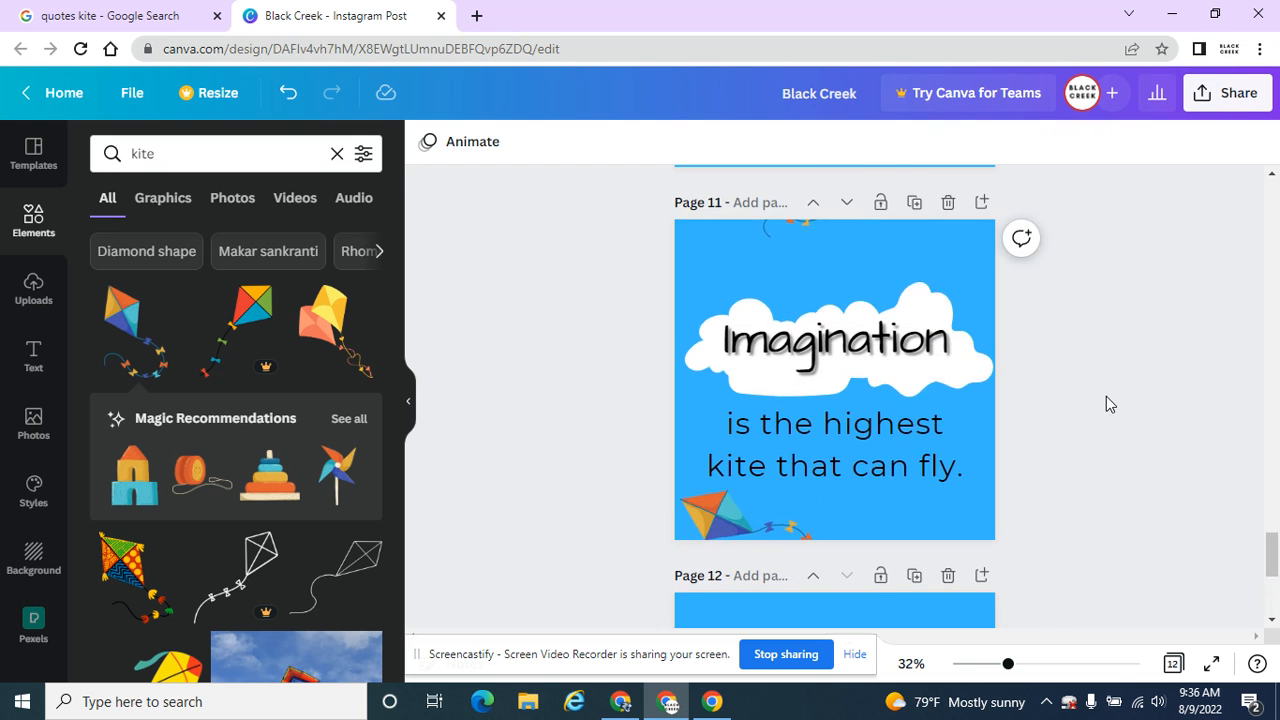
scroll(1107, 403, "down", 2)
scroll(1107, 403, "up", 2)
scroll(1106, 396, "up", 2)
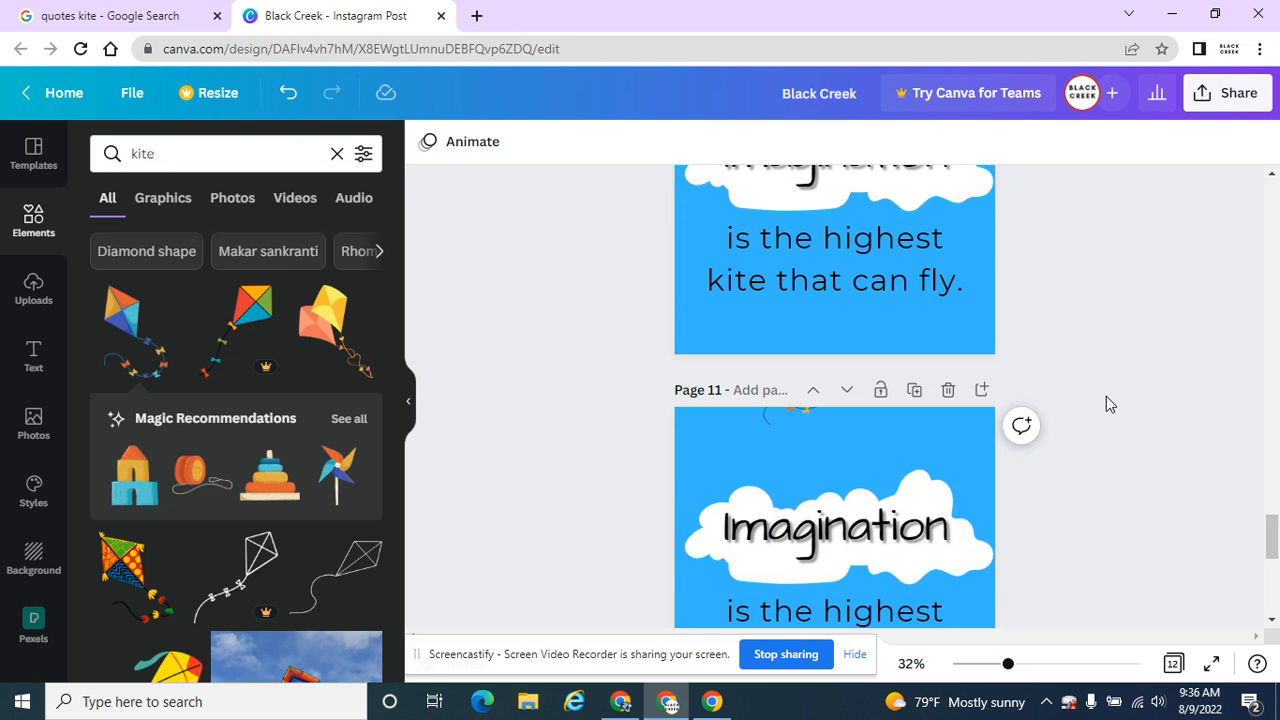
scroll(1043, 417, "down", 1)
left_click(733, 600)
key("Delete")
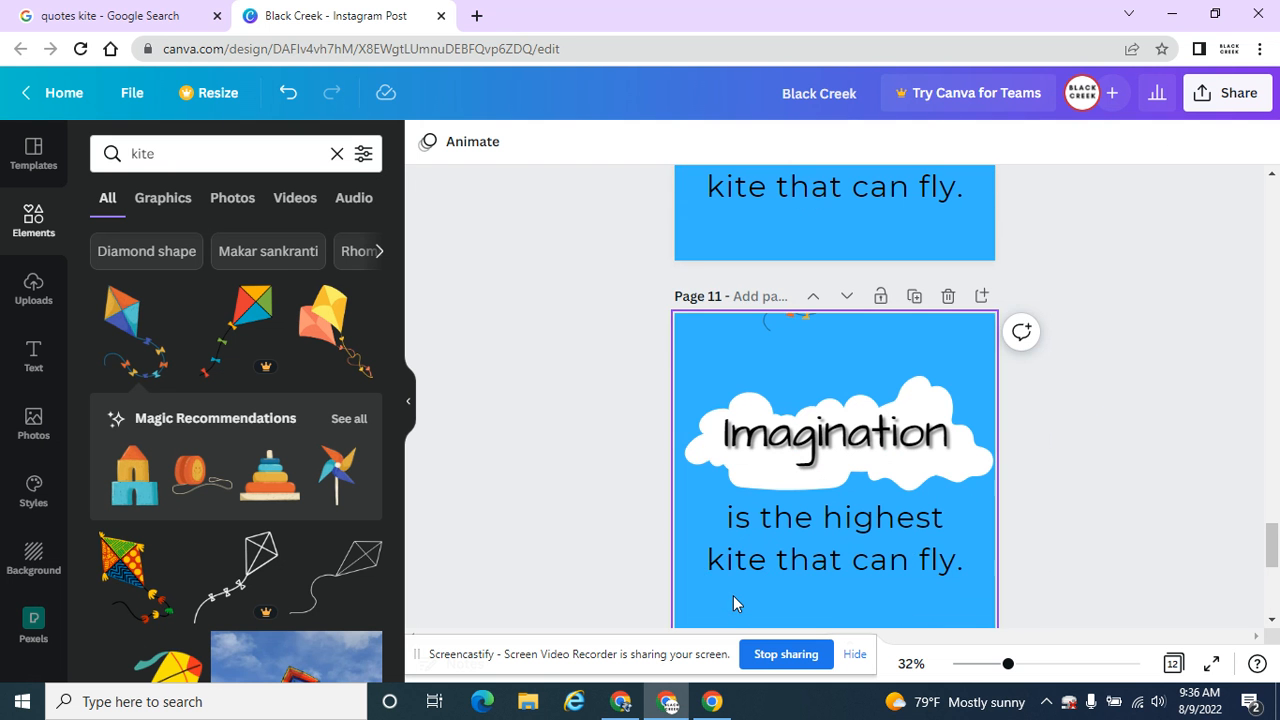
Apply the Simple page animation to page 3
scroll(1090, 382, "down", 3)
scroll(1090, 383, "down", 2)
scroll(1118, 383, "up", 7)
scroll(1119, 382, "up", 6)
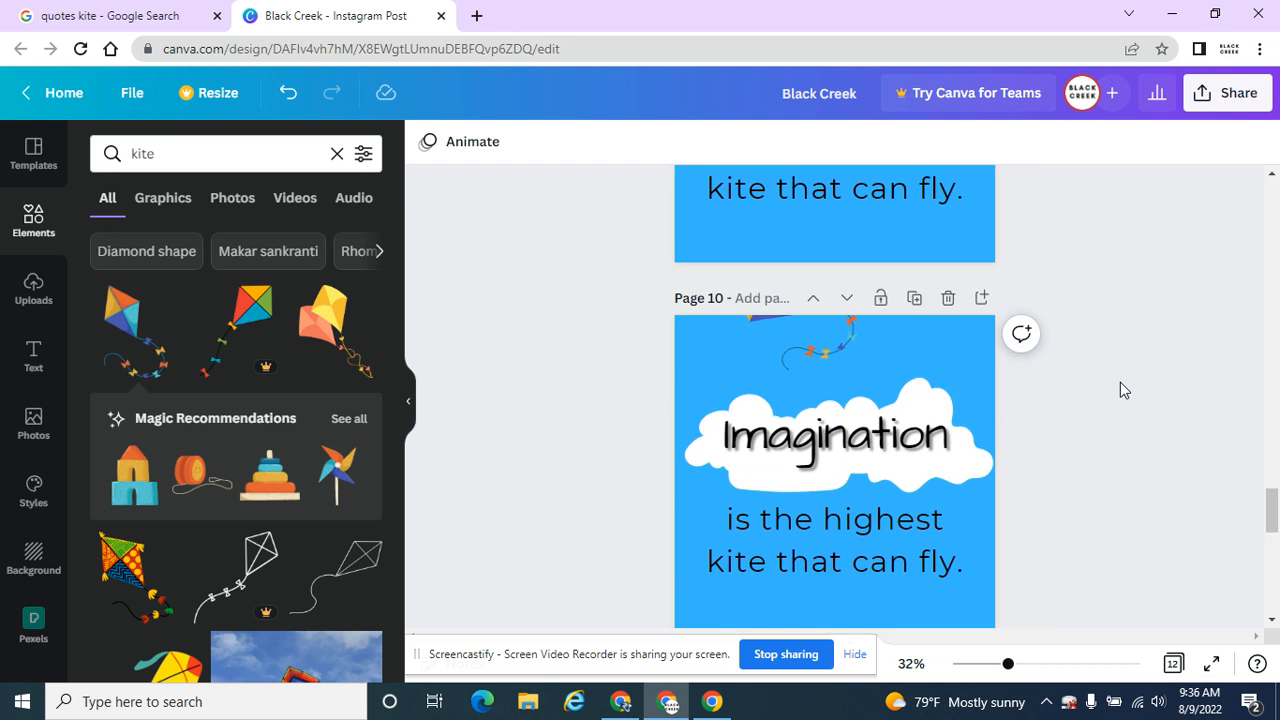
scroll(1122, 382, "up", 10)
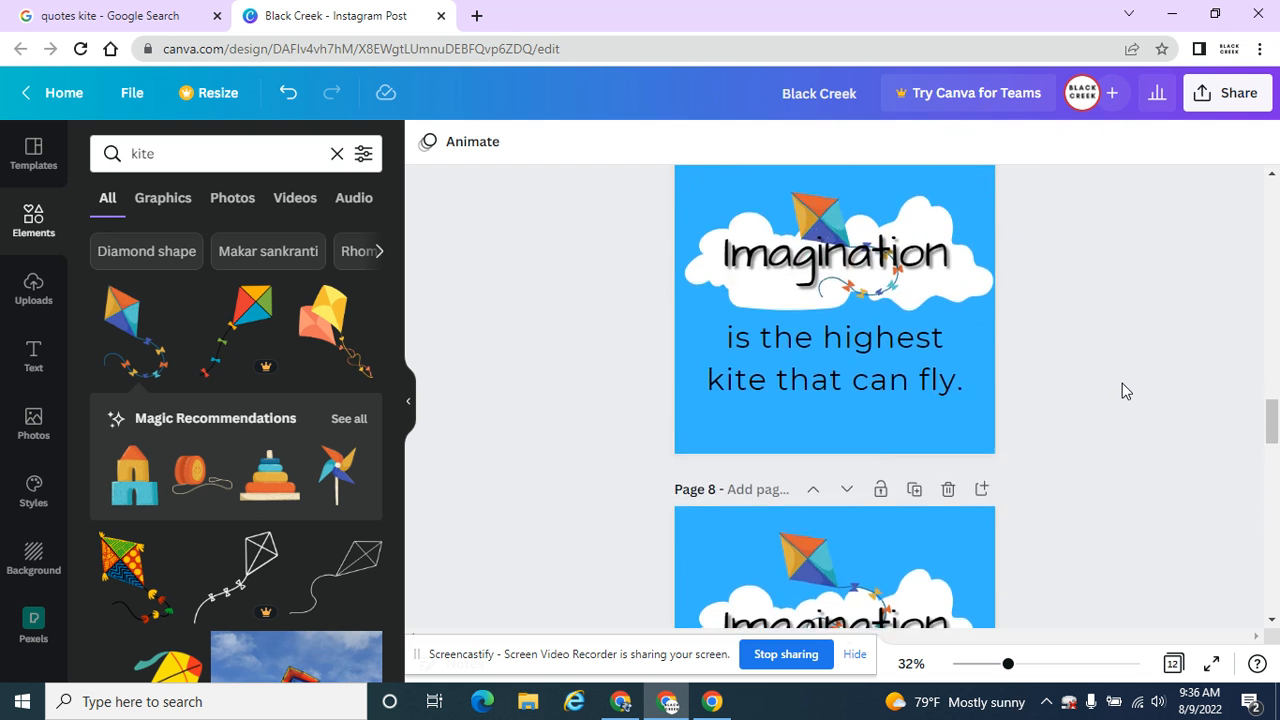
scroll(1122, 383, "up", 5)
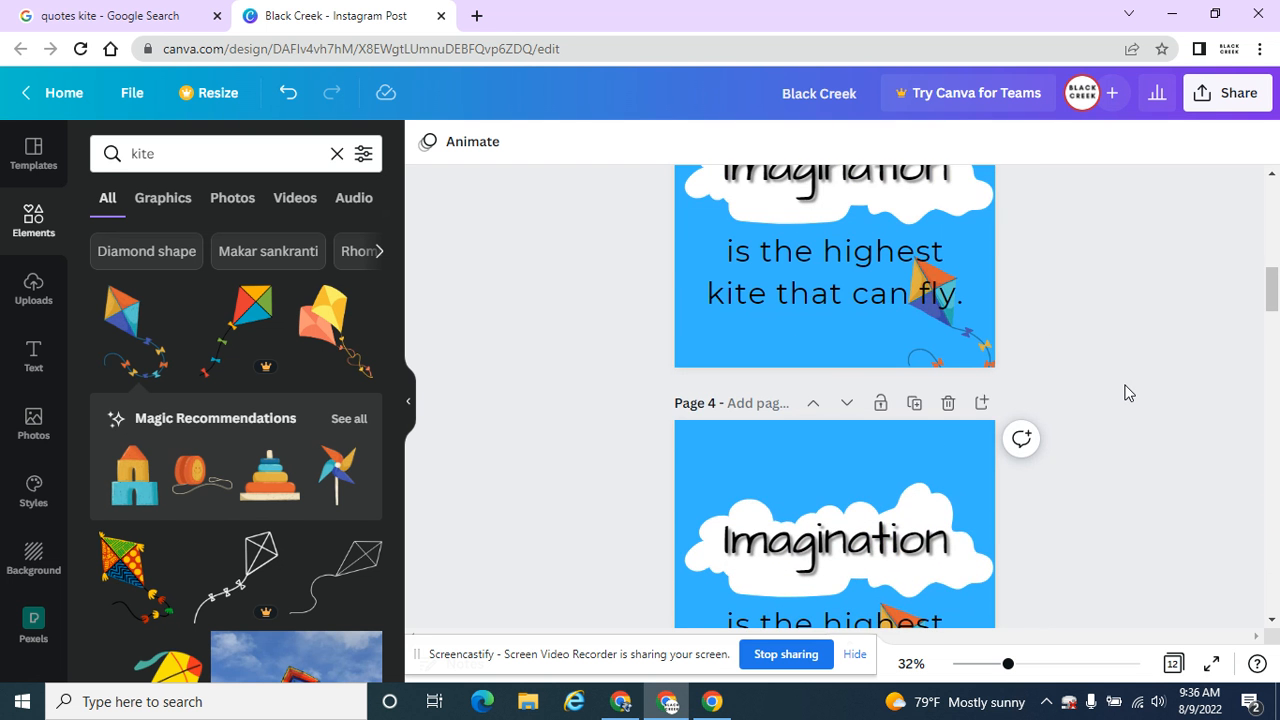
scroll(1128, 392, "up", 5)
left_click(489, 160)
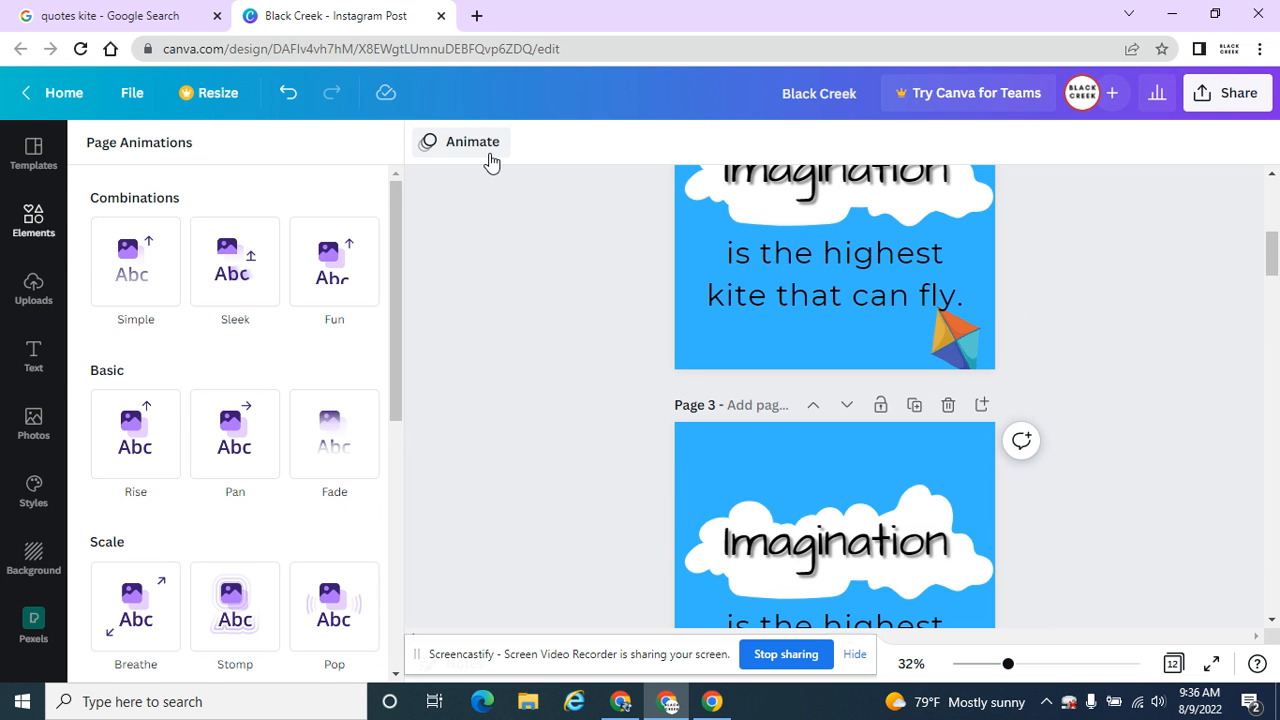
left_click(166, 275)
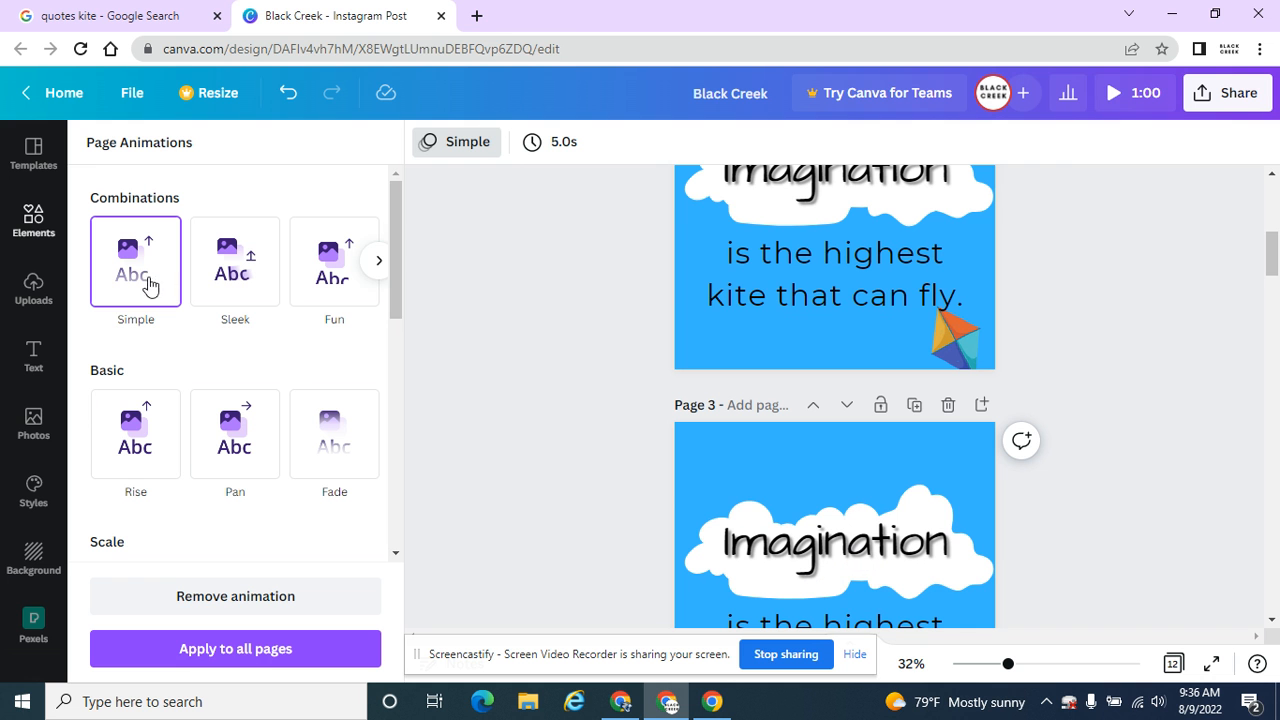
Set the page timing to 0.1 seconds and apply it to all 12 pages
left_click(563, 157)
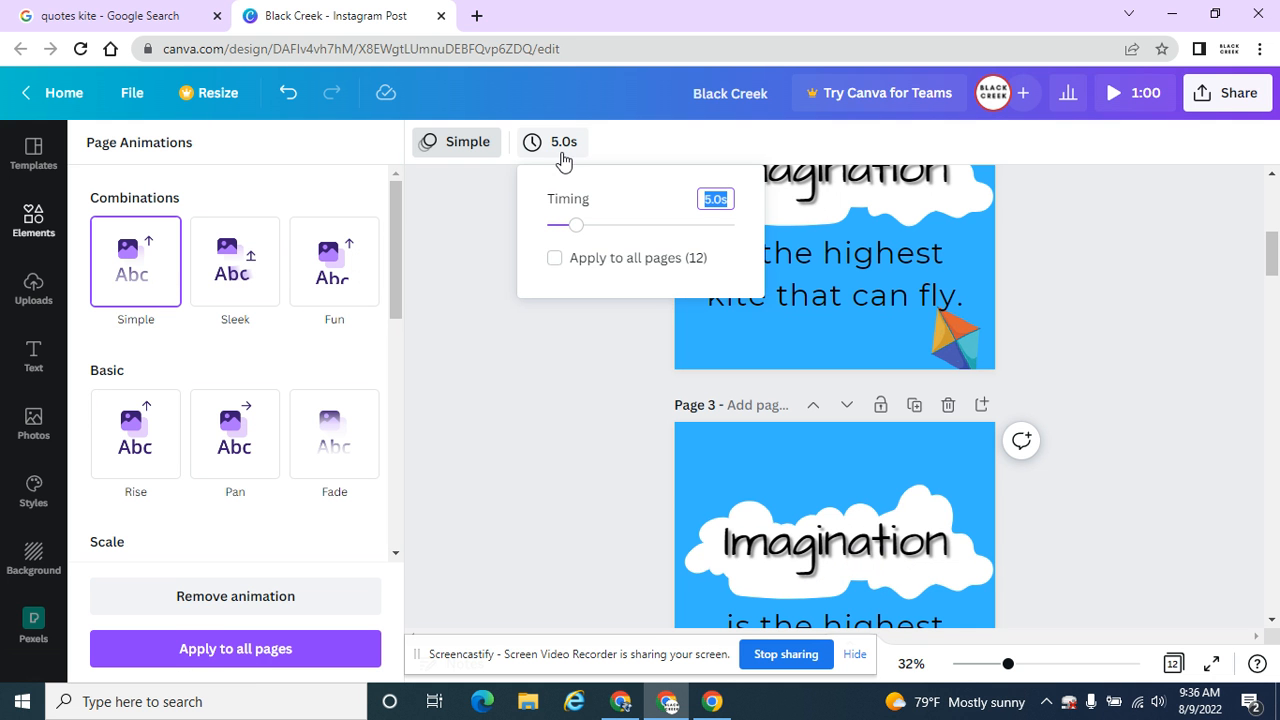
left_click(555, 260)
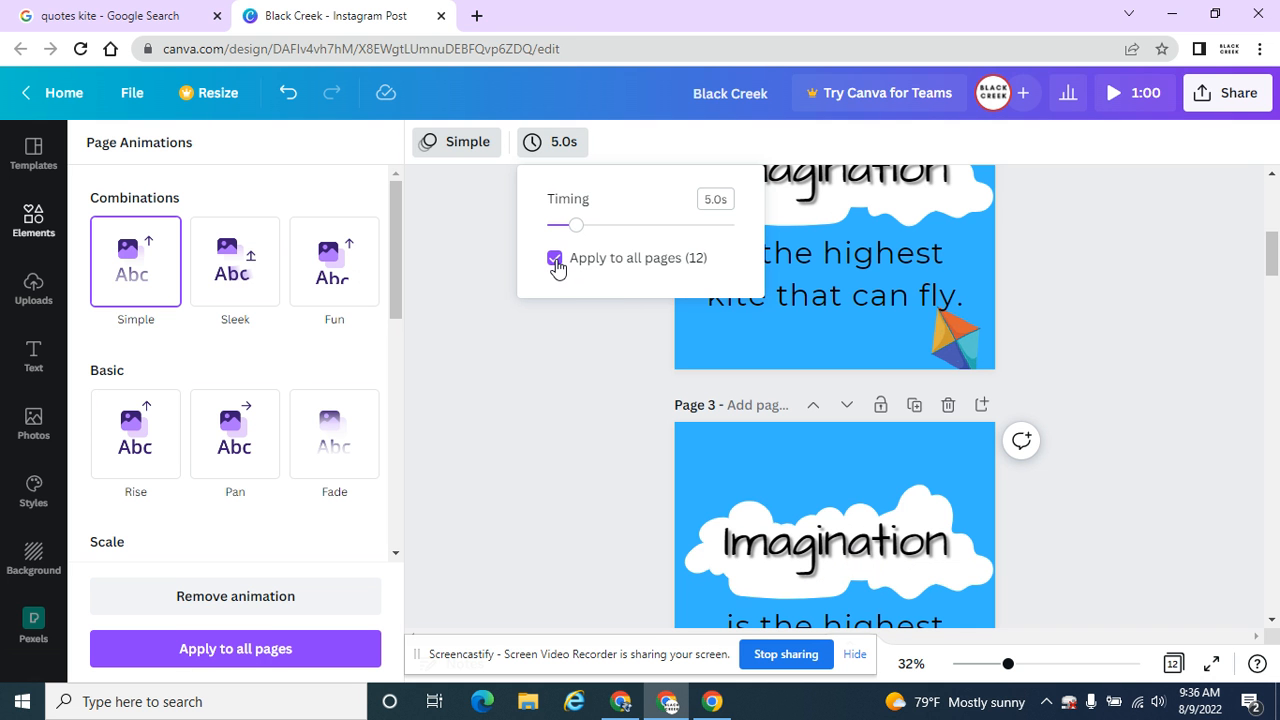
left_click_drag(575, 226, 540, 230)
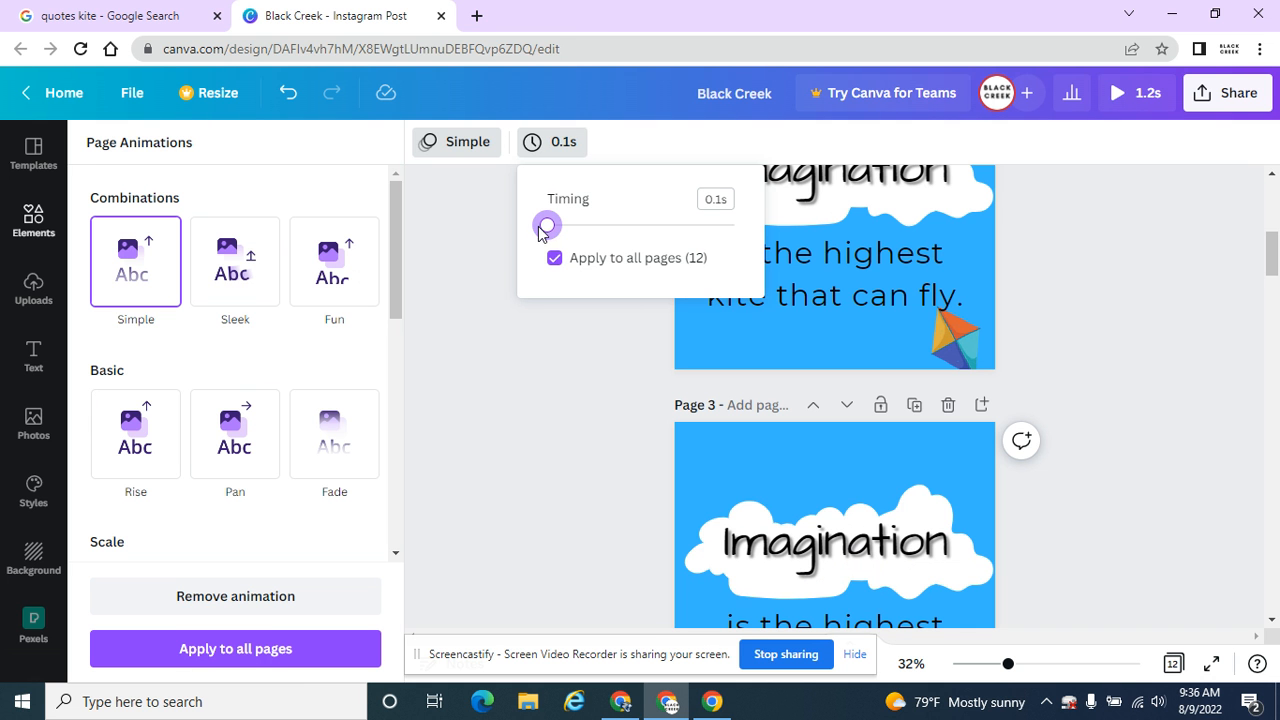
left_click(720, 198)
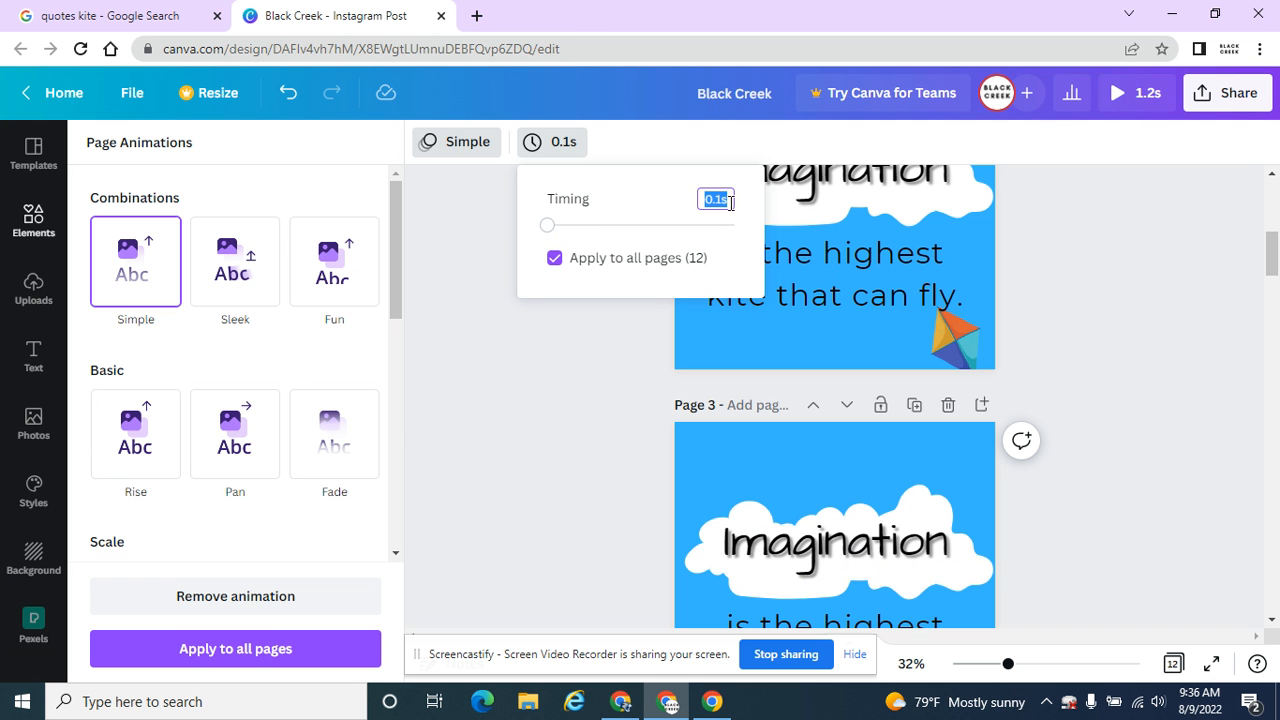
left_click(730, 199)
left_click(618, 399)
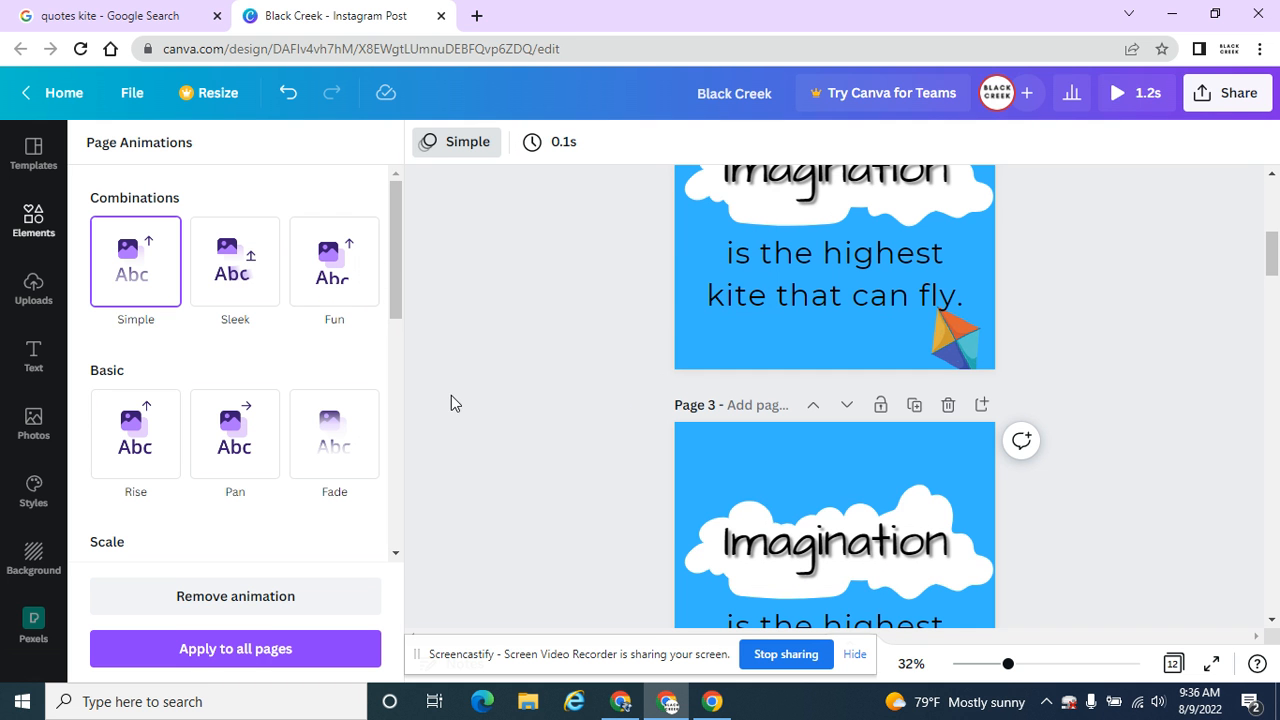
Preview the full kite animation, pausing and replaying it, and close the preview
scroll(549, 407, "up", 5)
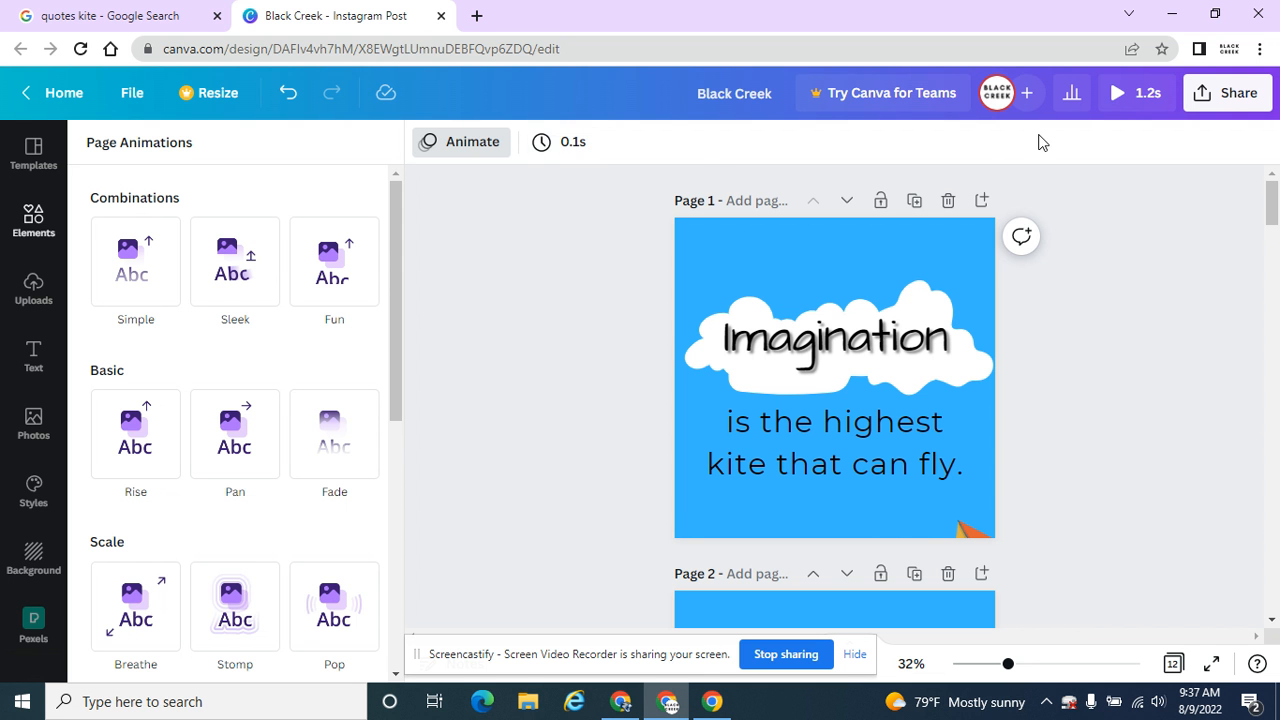
left_click(1133, 103)
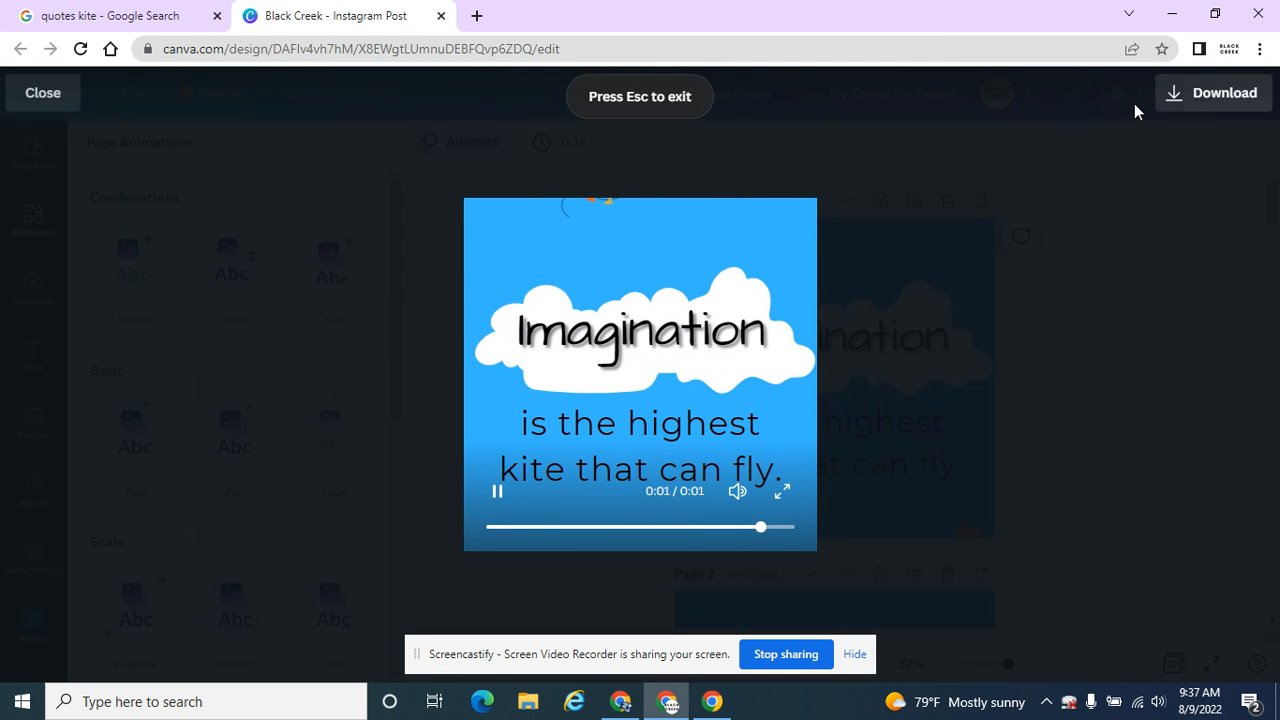
left_click(643, 374)
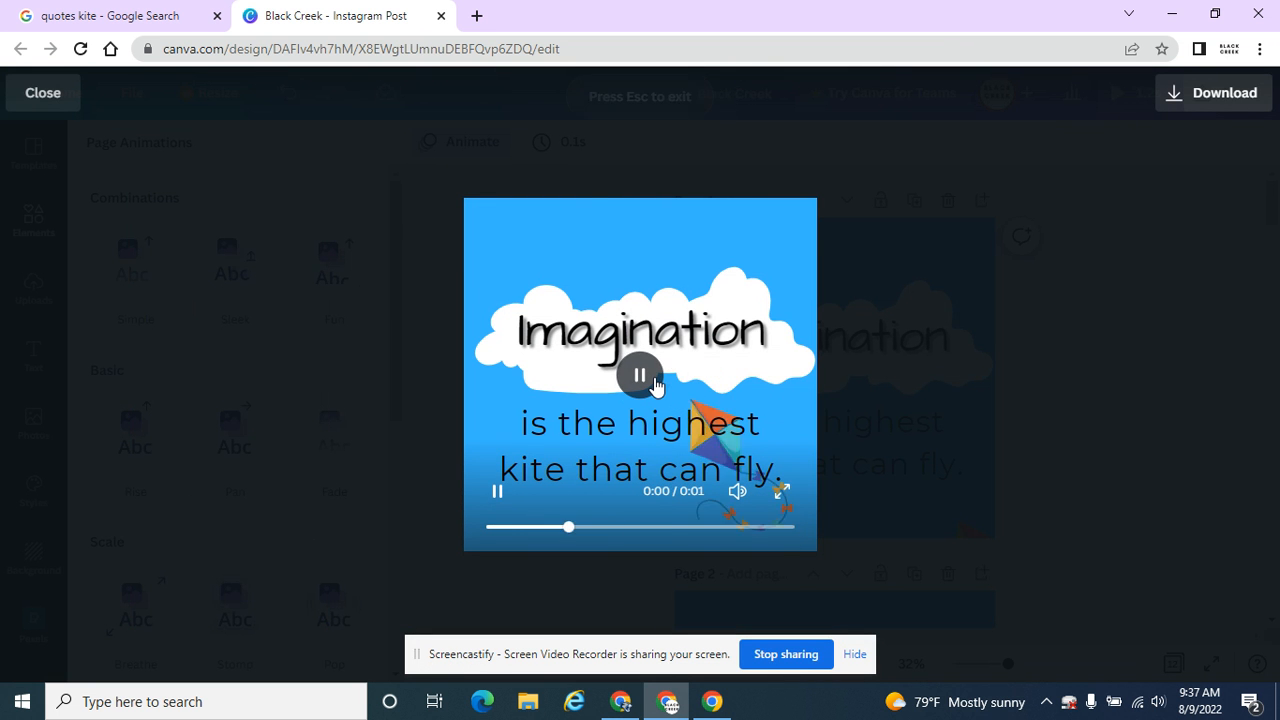
left_click(655, 386)
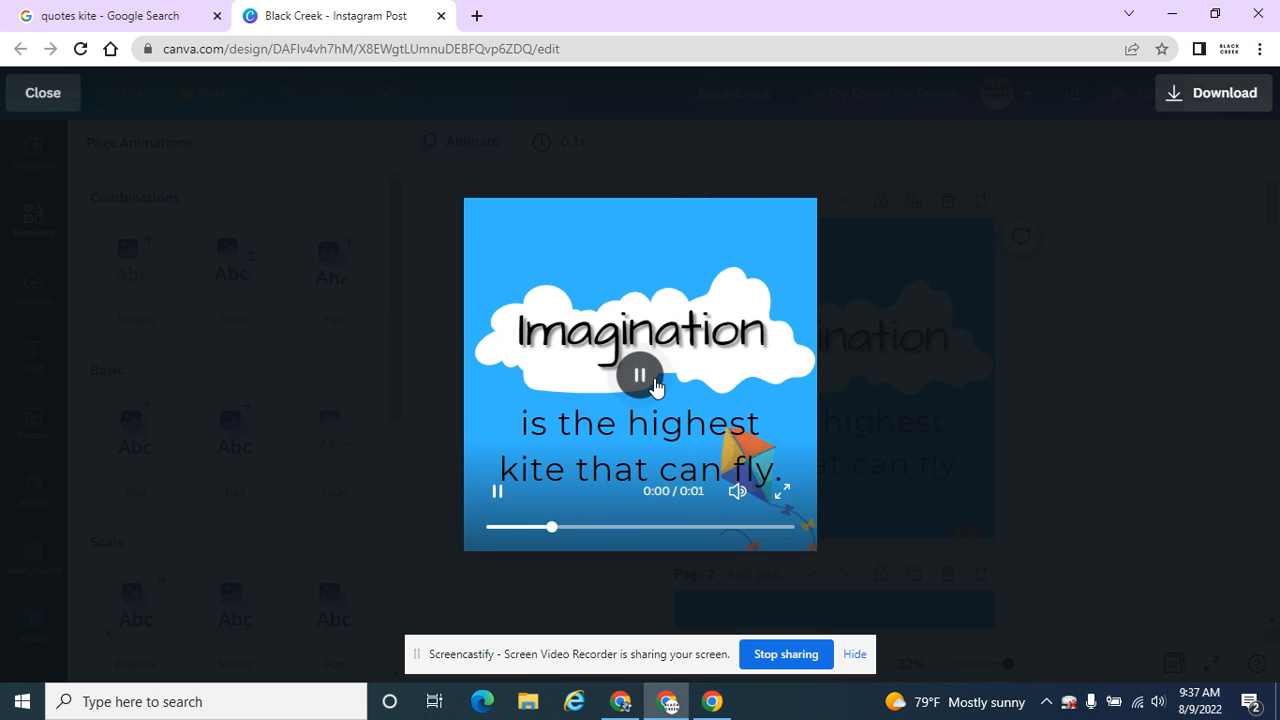
left_click(655, 386)
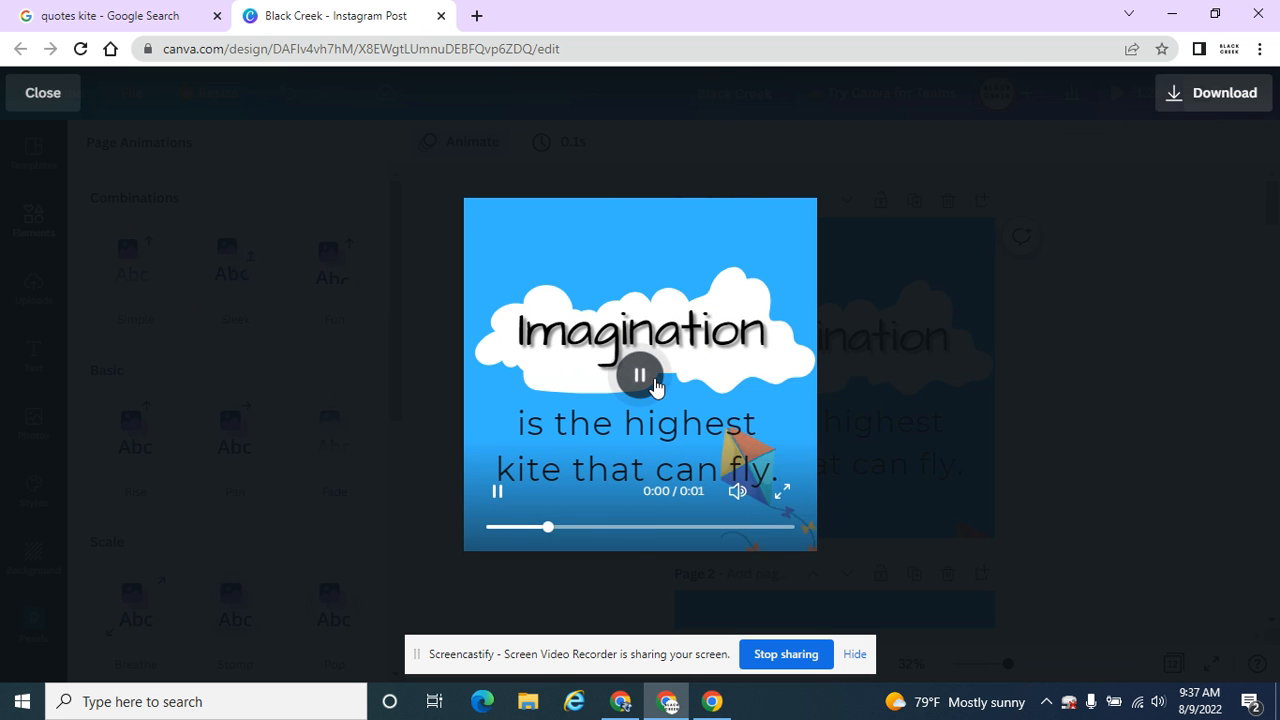
left_click(640, 373)
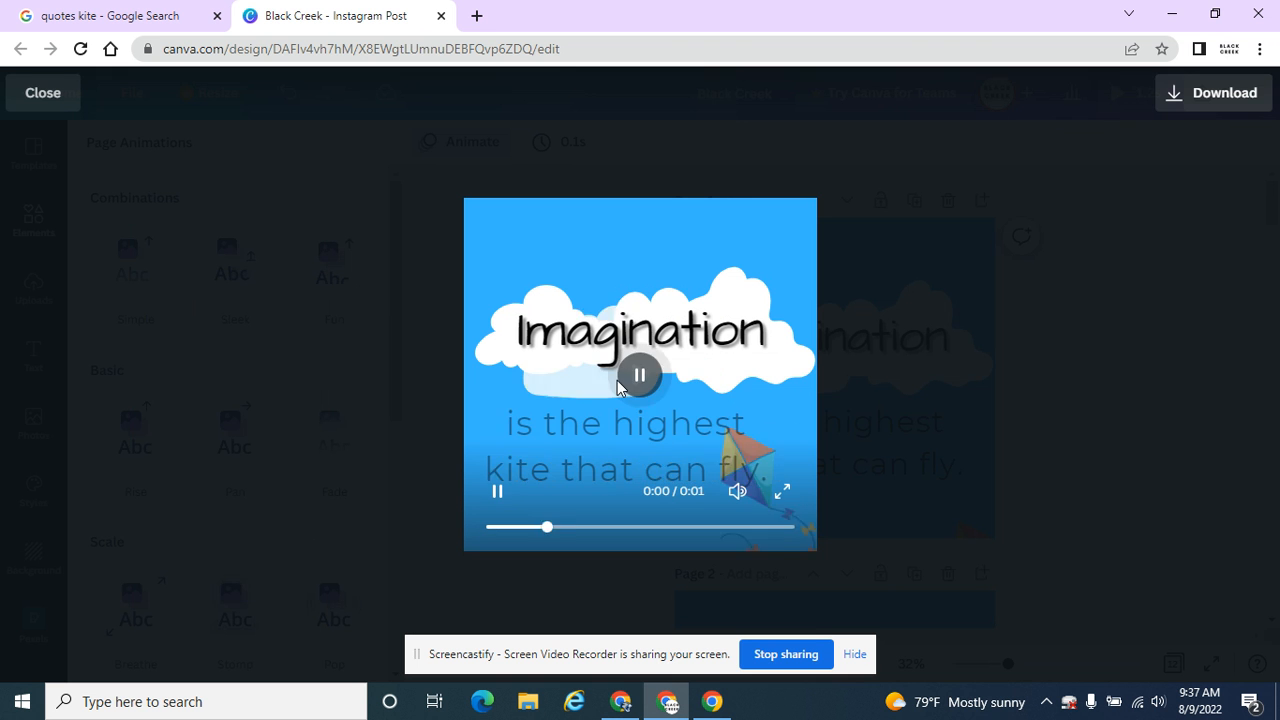
left_click(52, 102)
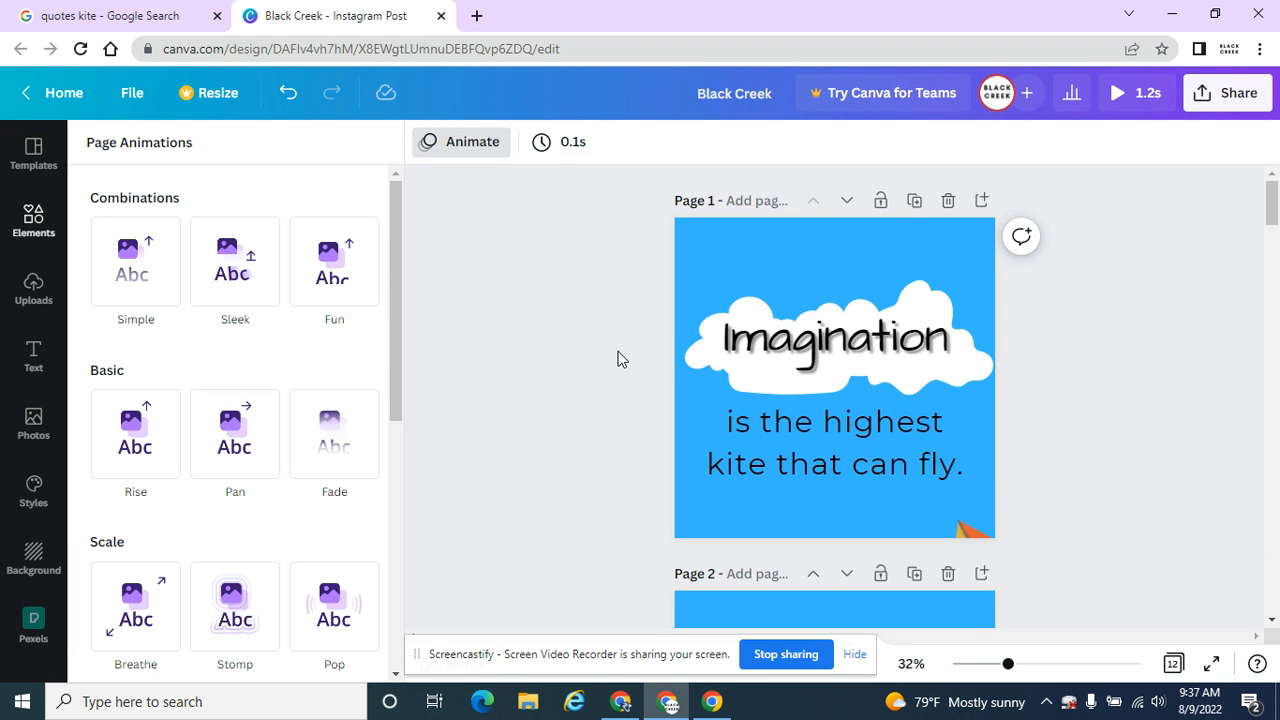
Check the page animation settings and the cloud's element animations on pages 1 to 5, and close the animation options
left_click(436, 276)
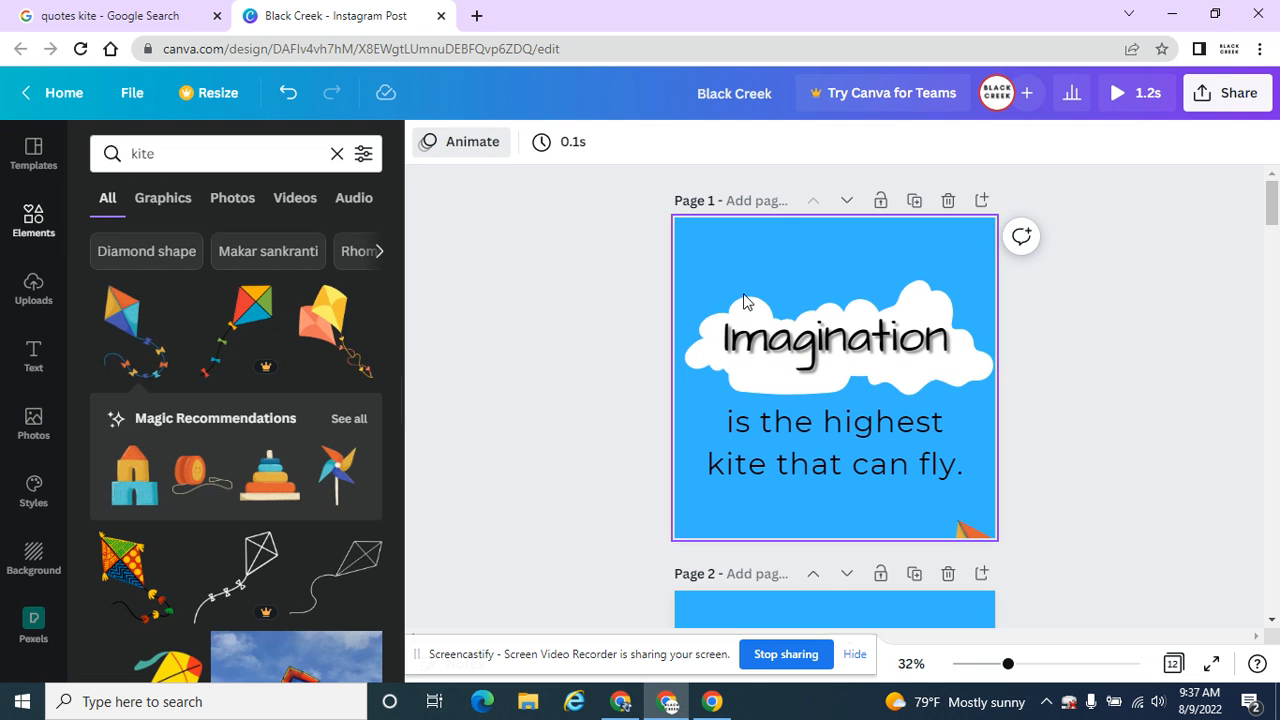
left_click(468, 150)
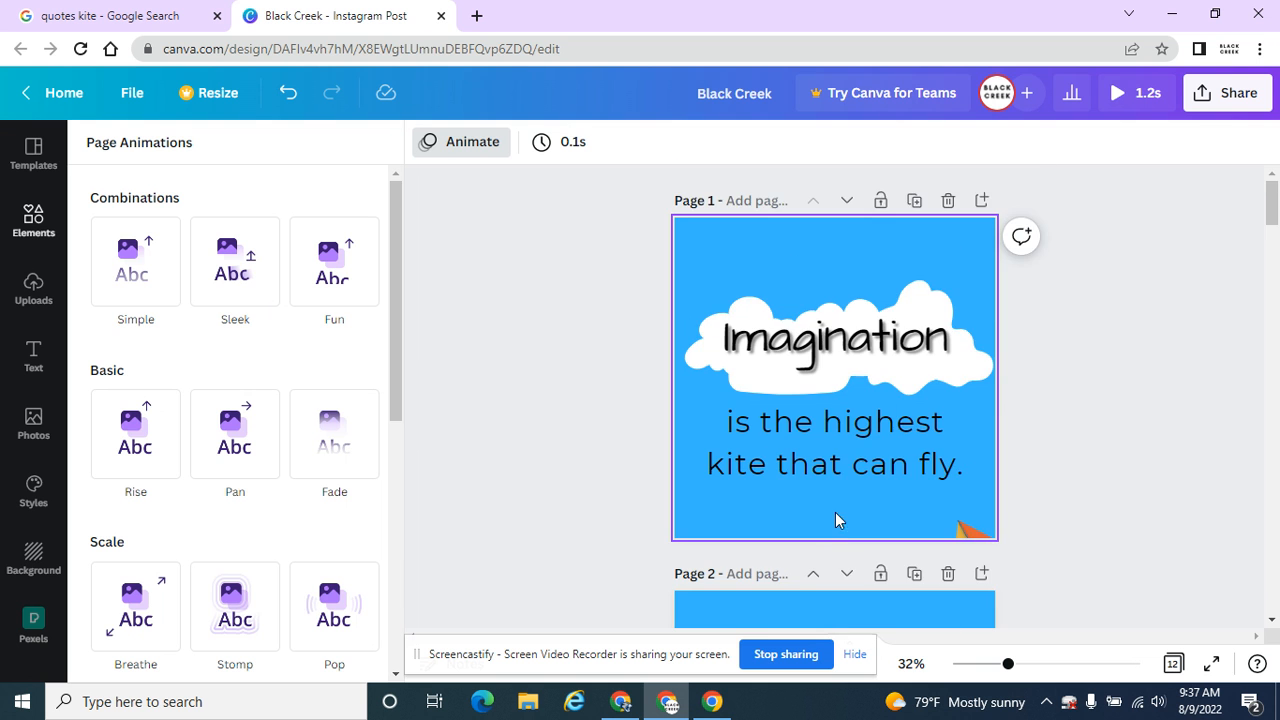
scroll(837, 517, "down", 3)
left_click(752, 494)
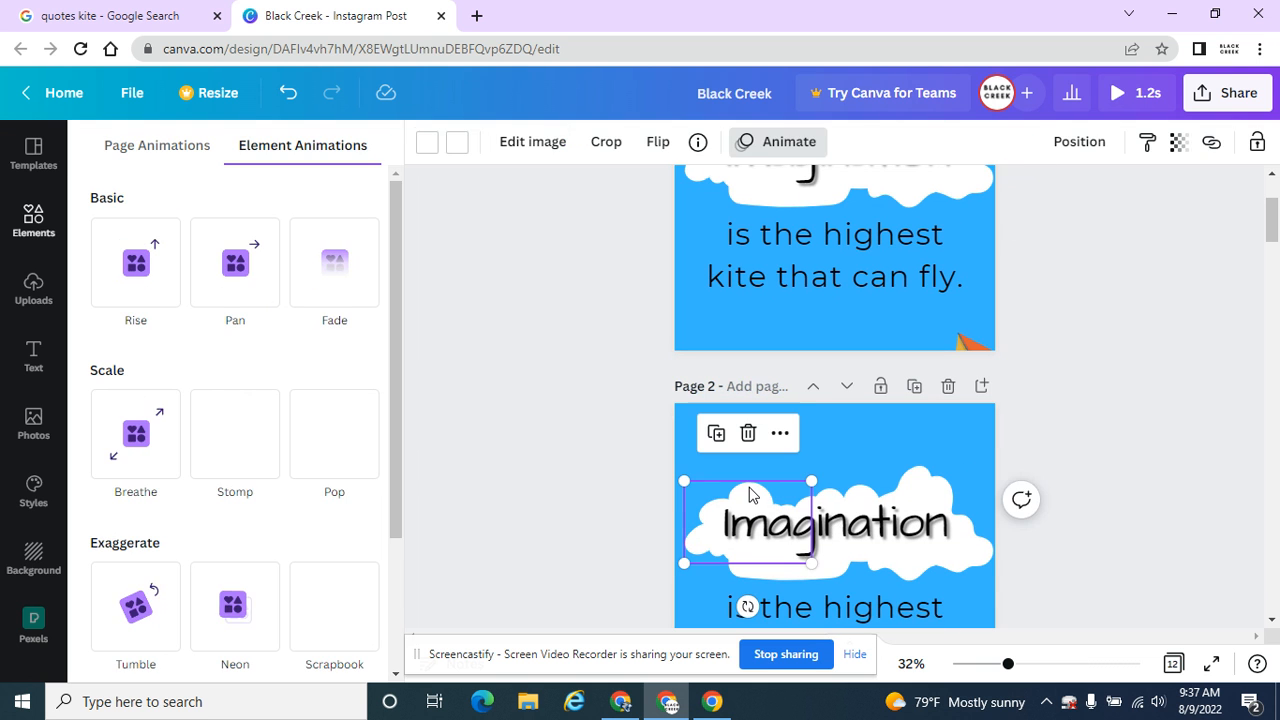
scroll(591, 417, "down", 8)
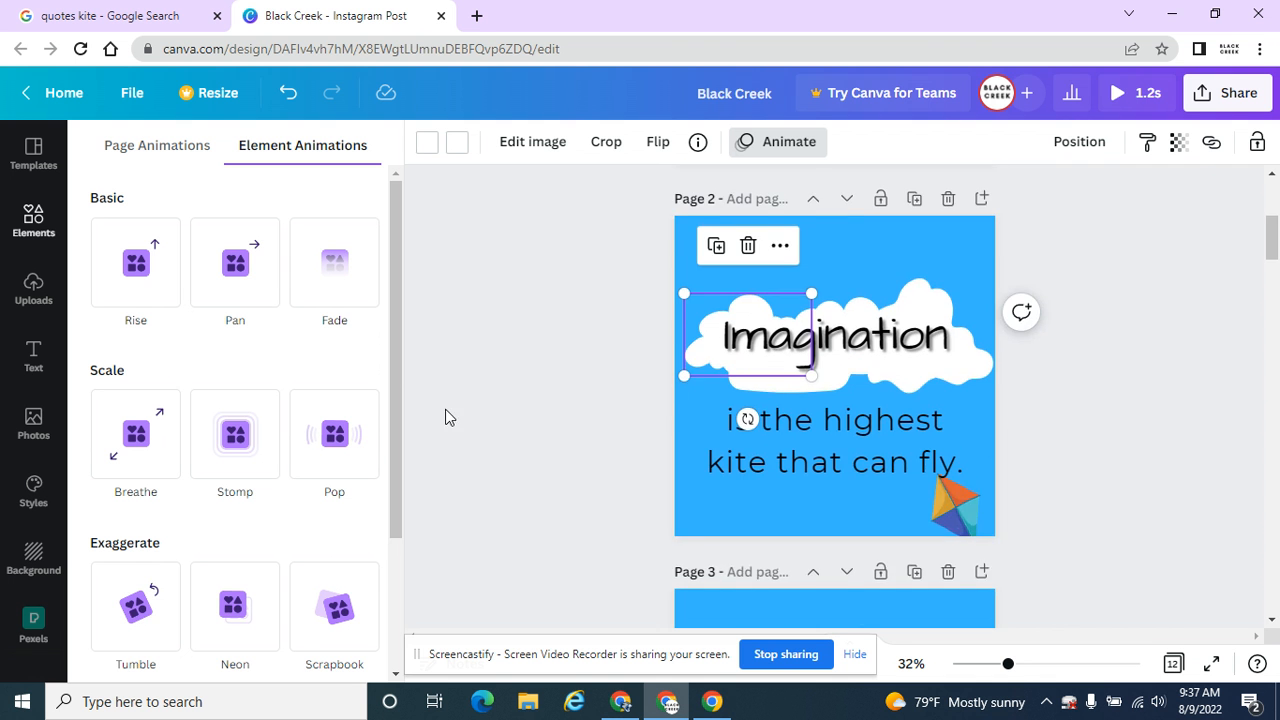
scroll(583, 448, "down", 1)
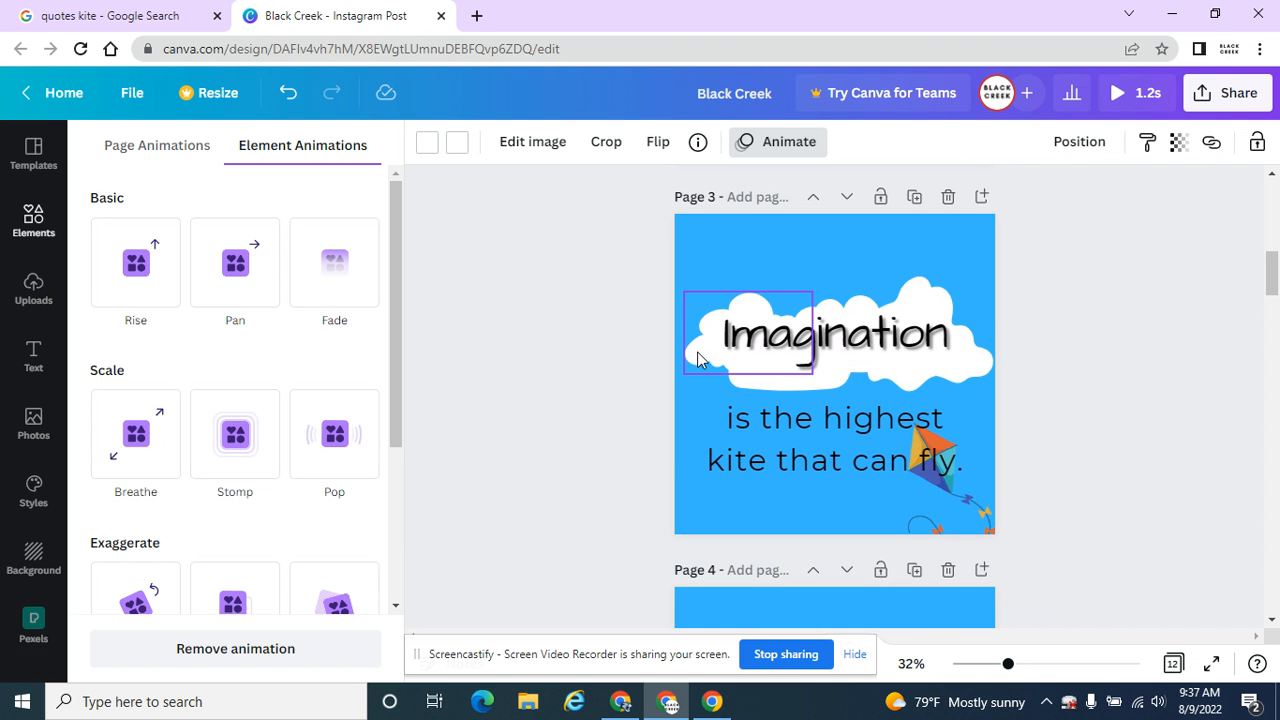
left_click(700, 358)
scroll(688, 508, "down", 4)
left_click(705, 532)
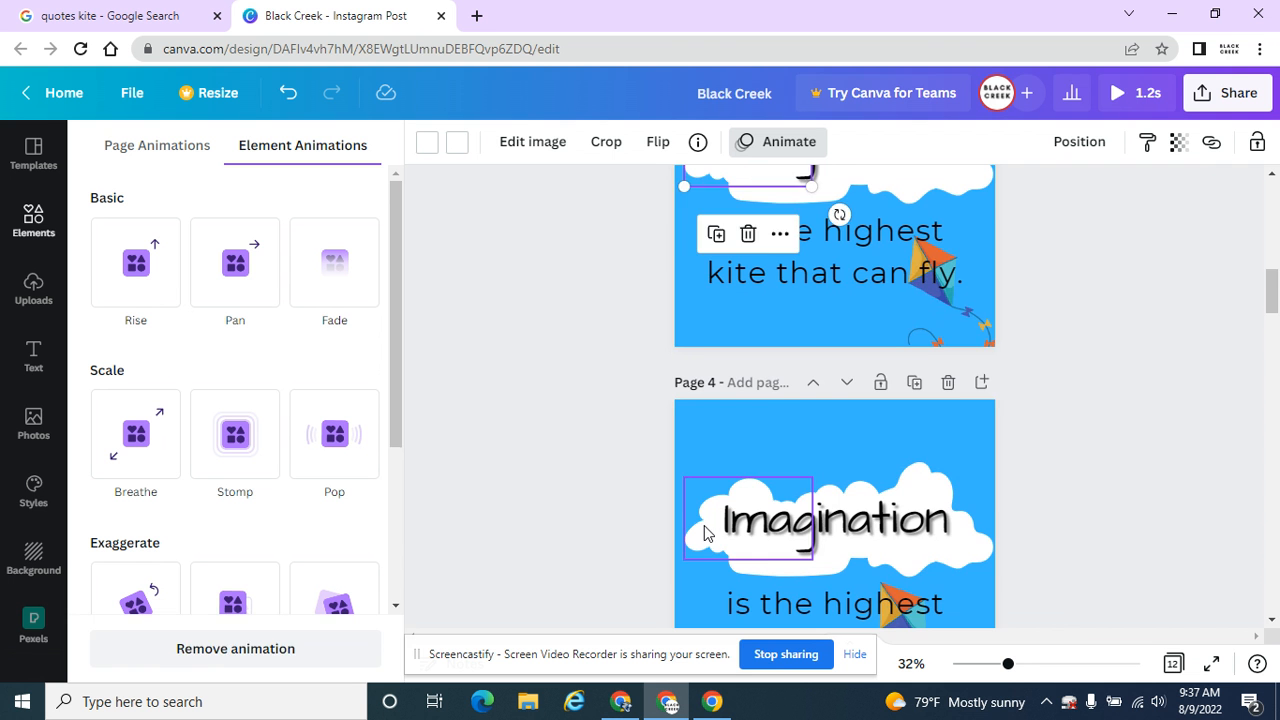
scroll(704, 527, "down", 4)
scroll(714, 549, "down", 5)
left_click(711, 446)
left_click(701, 452)
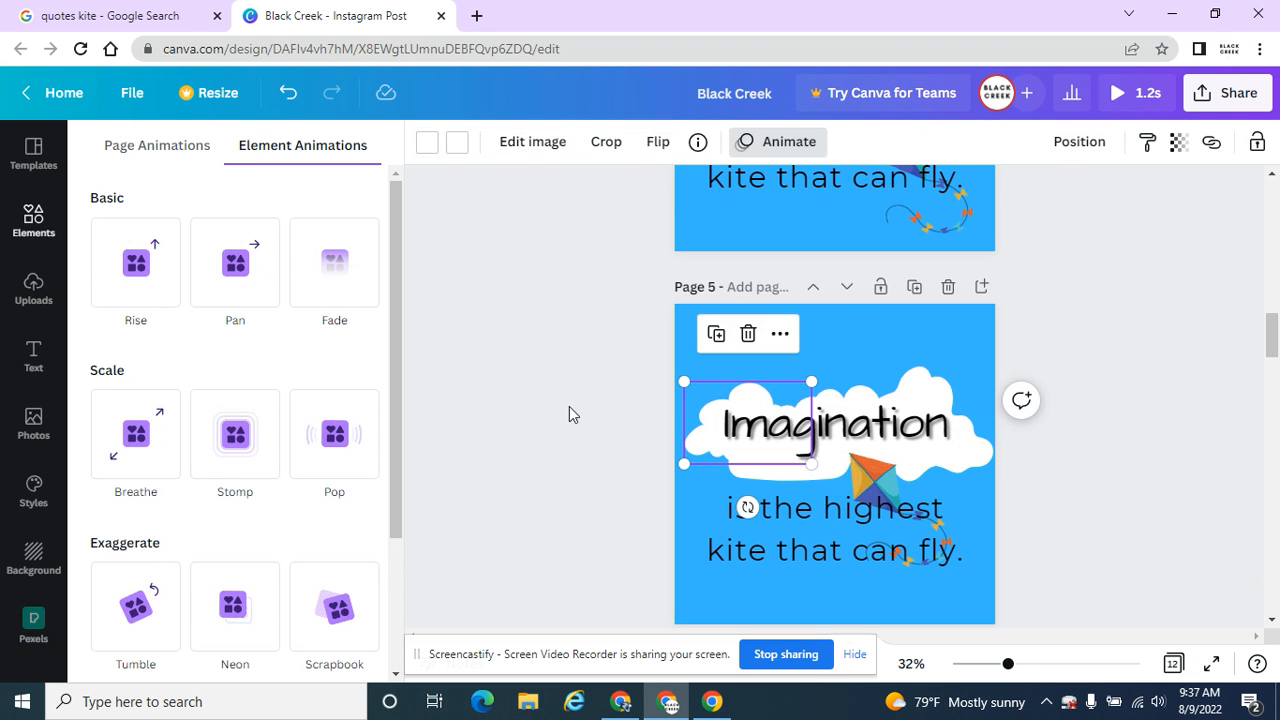
scroll(553, 391, "up", 5)
scroll(557, 392, "up", 5)
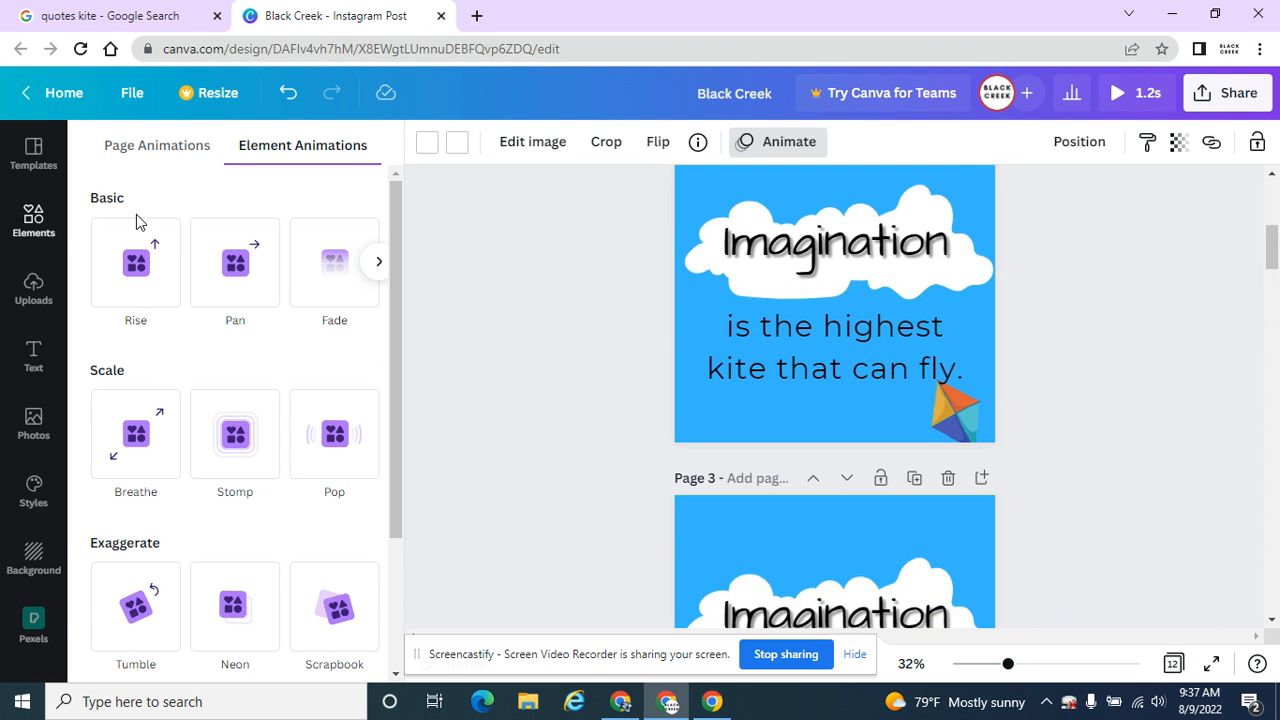
left_click(148, 152)
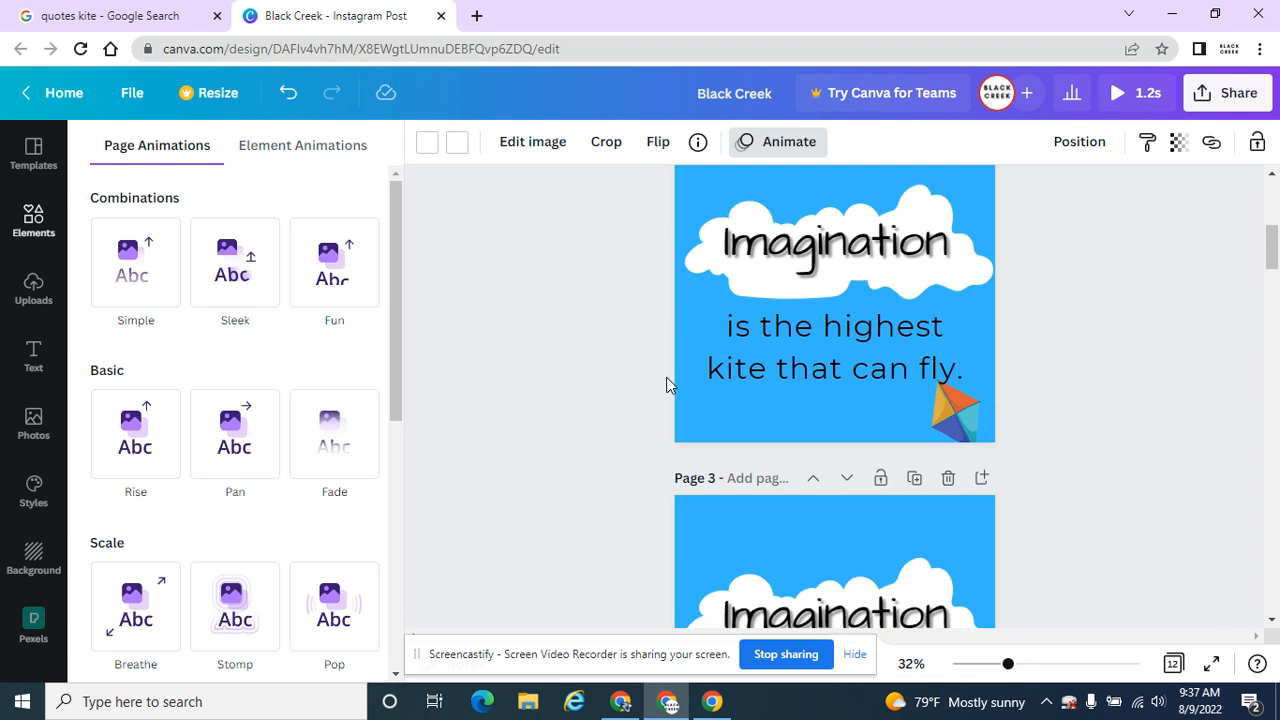
scroll(571, 406, "up", 1)
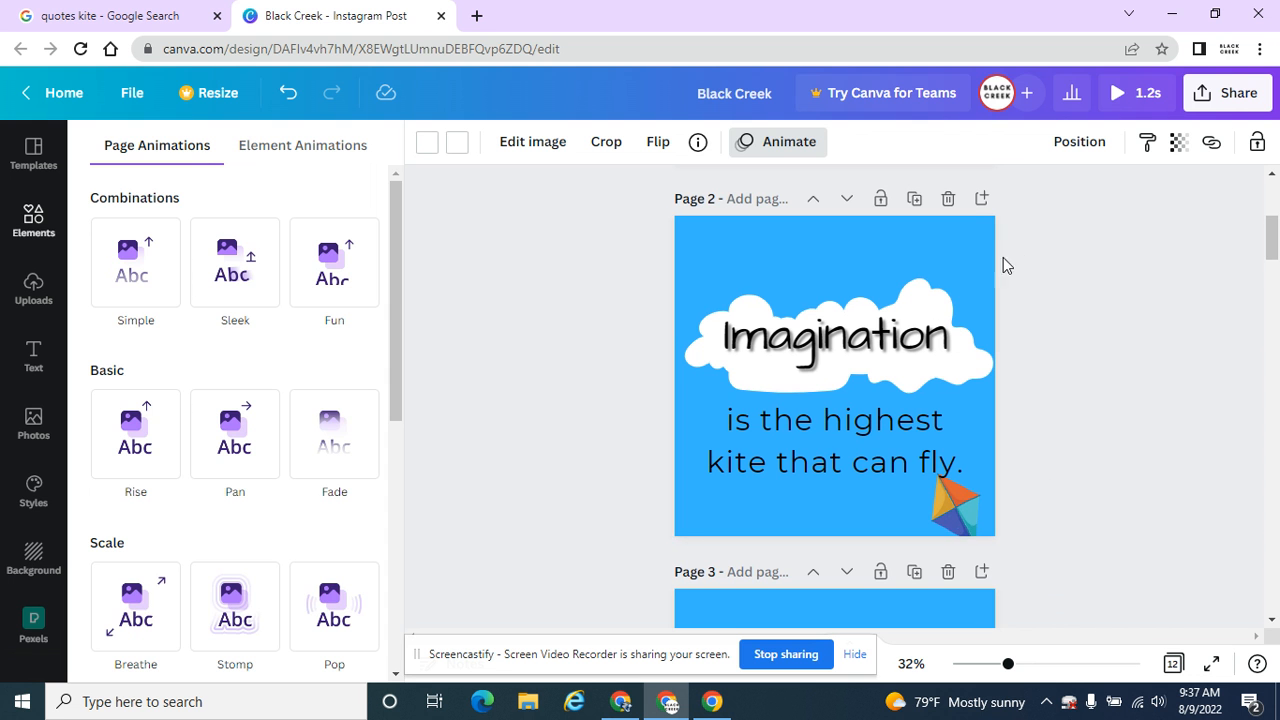
left_click(1098, 250)
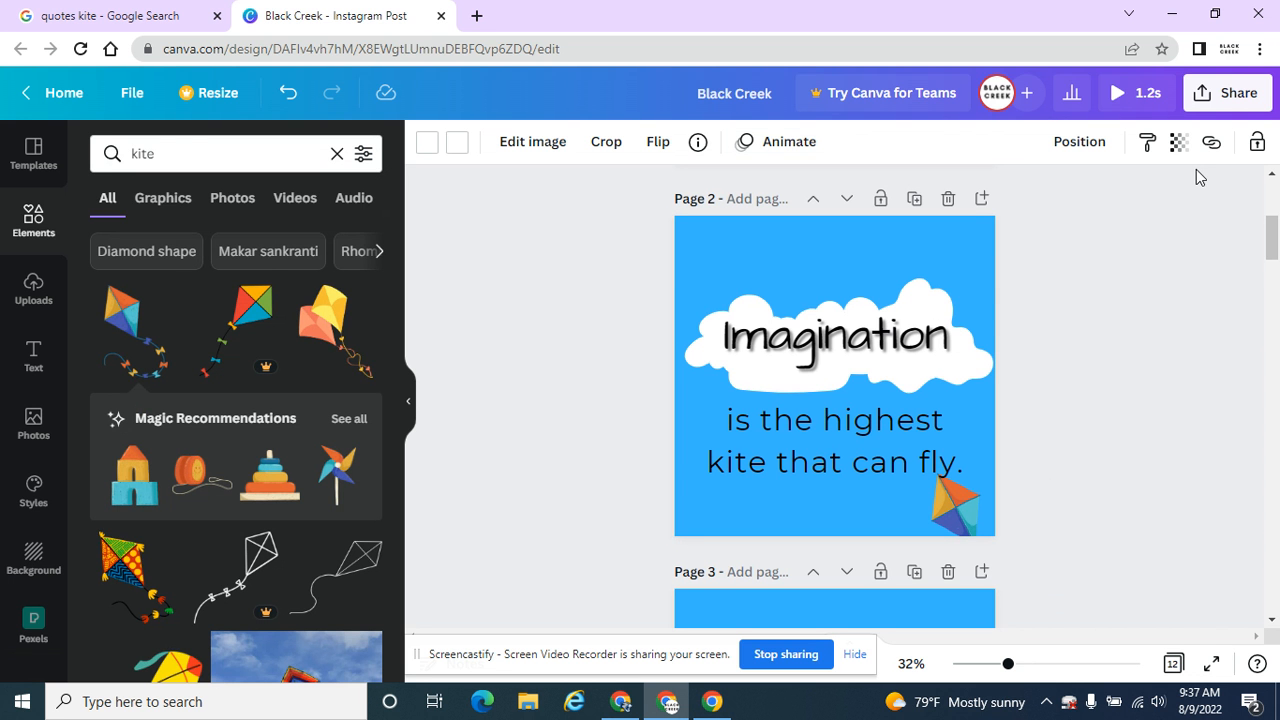
Download all 12 pages of the design as an MP4 video
left_click(1210, 98)
left_click(1024, 558)
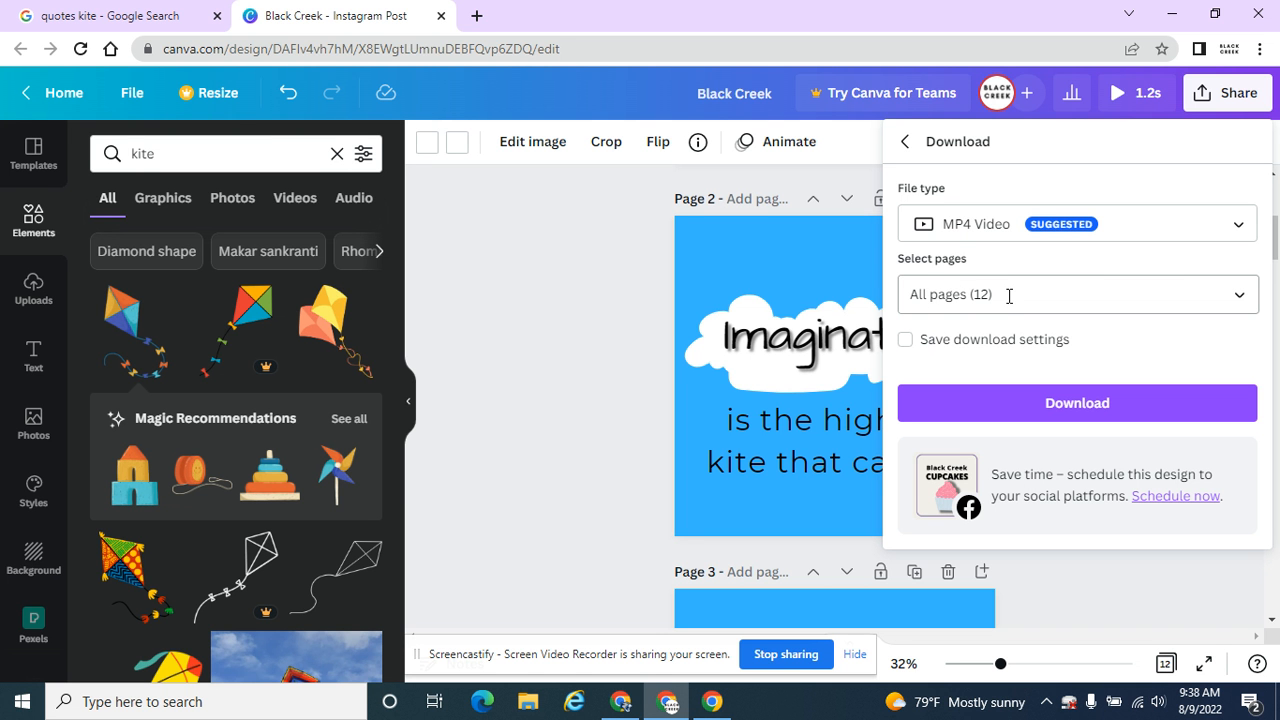
left_click(956, 236)
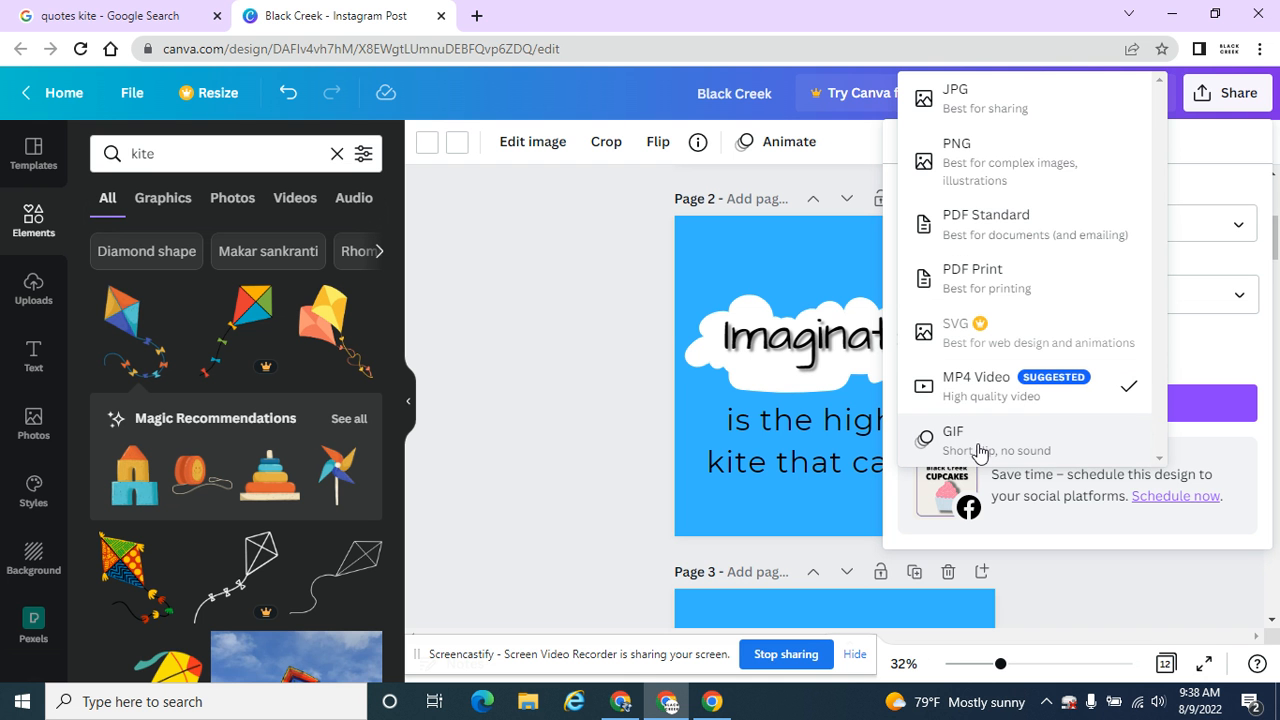
left_click(975, 395)
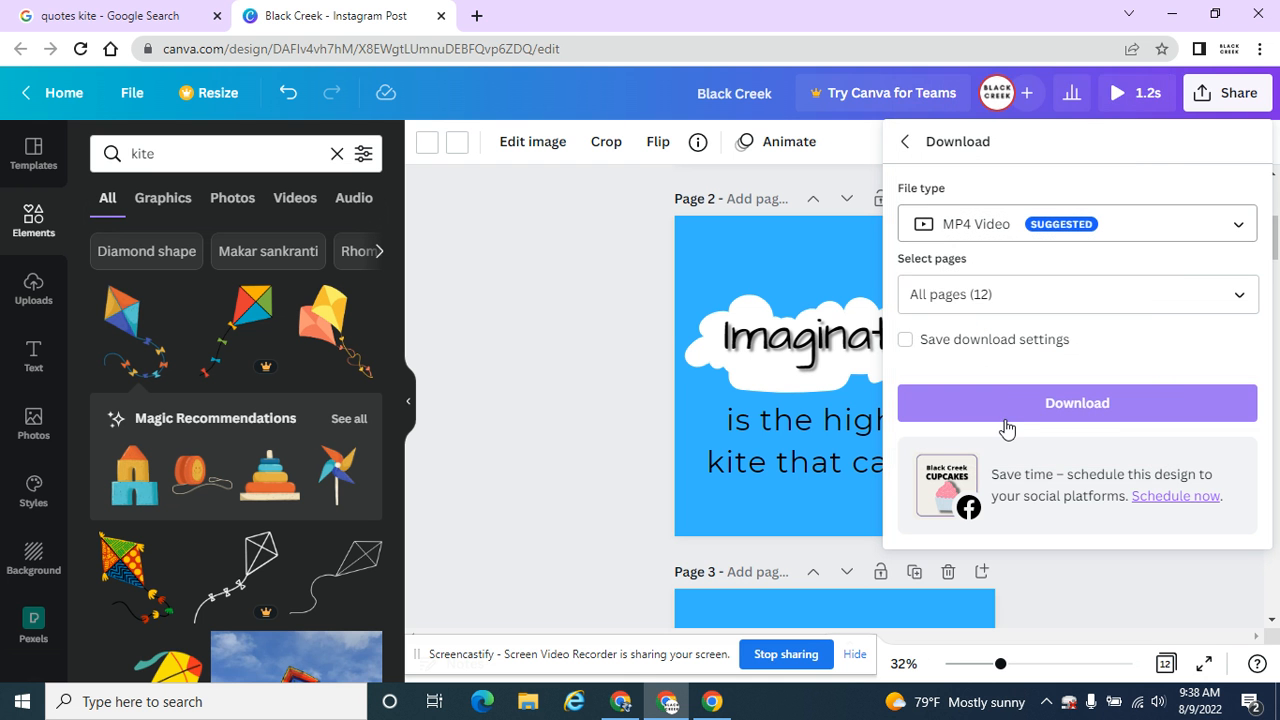
left_click(1010, 418)
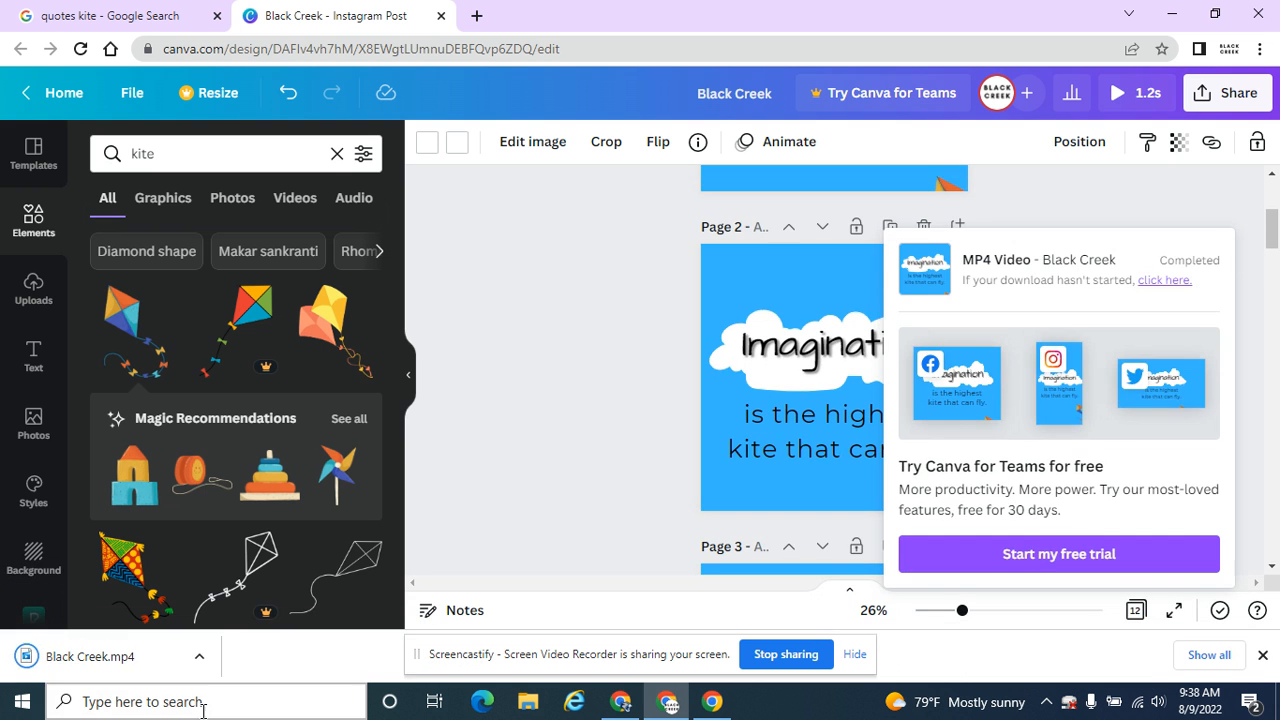
Open the downloaded Black Creek.mp4 in the video player, move the screen-sharing bar off the playback controls, and replay the video
left_click(115, 660)
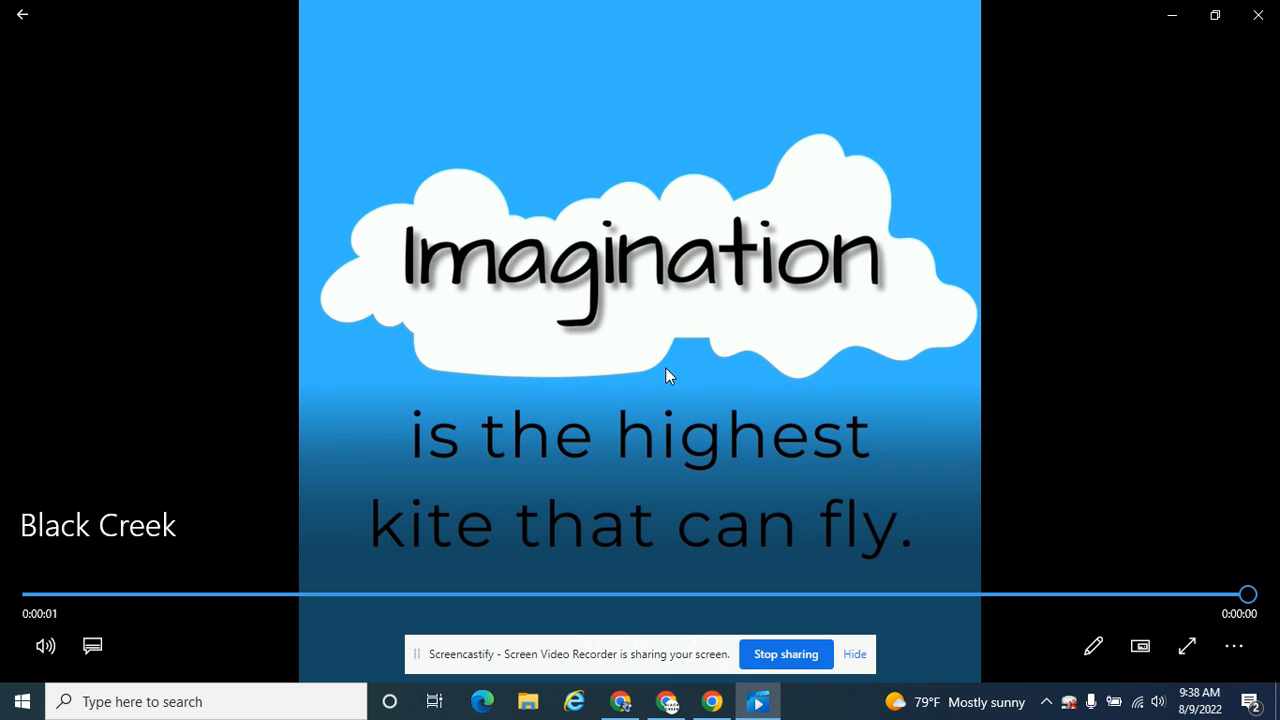
left_click_drag(659, 657, 831, 679)
left_click(638, 645)
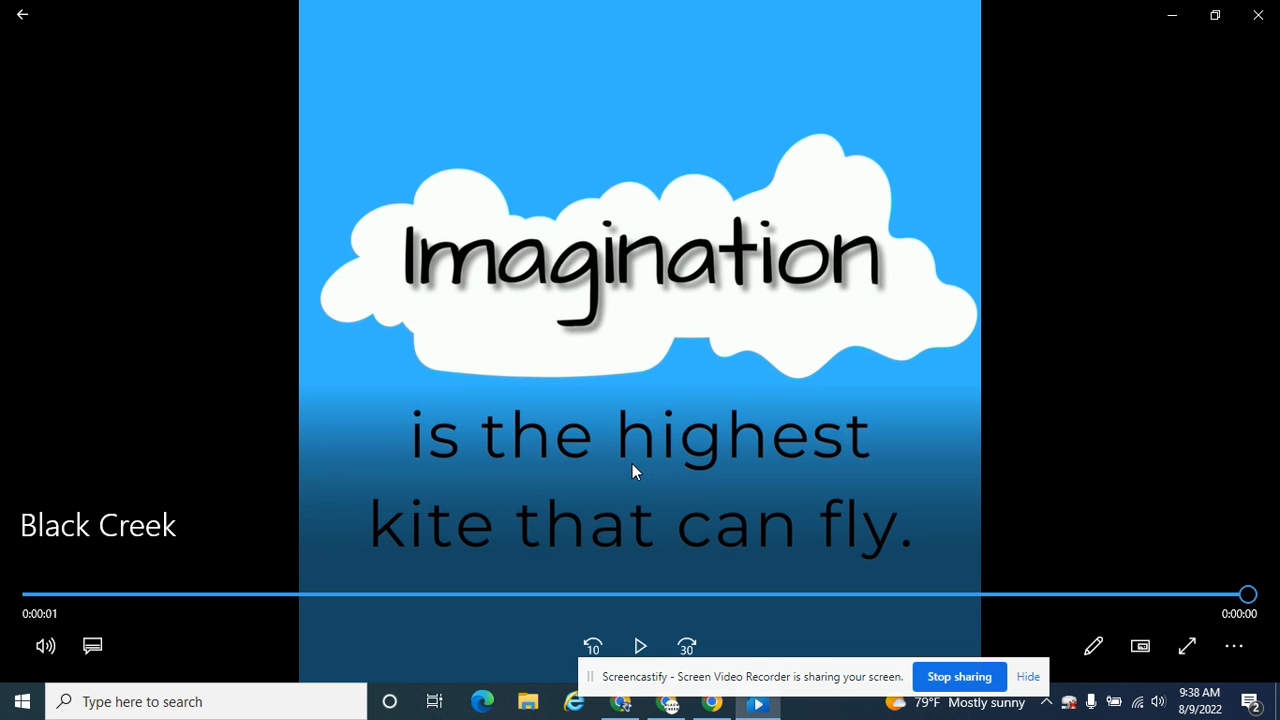
left_click(641, 645)
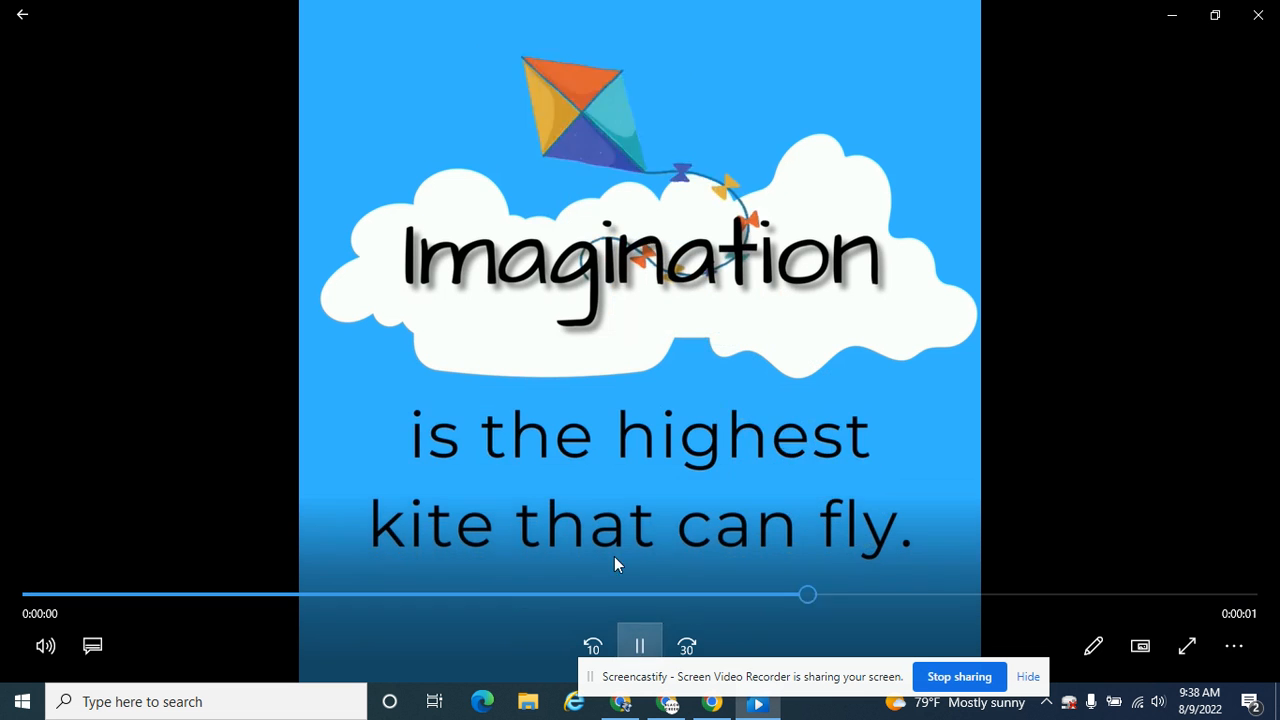